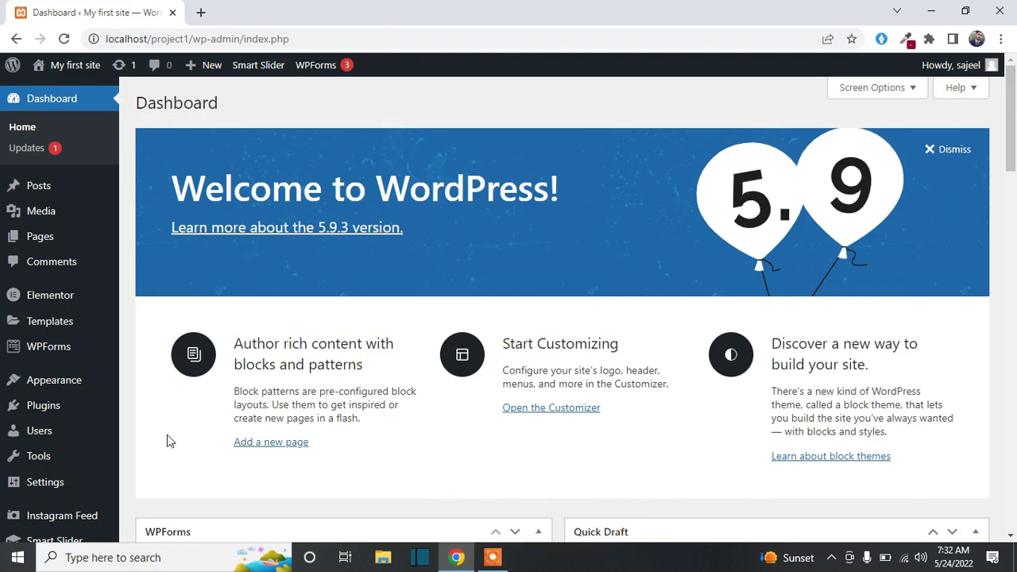
- Go to the Add New plugins page from the Plugins menu in the admin sidebar
mouse_move(47, 407)
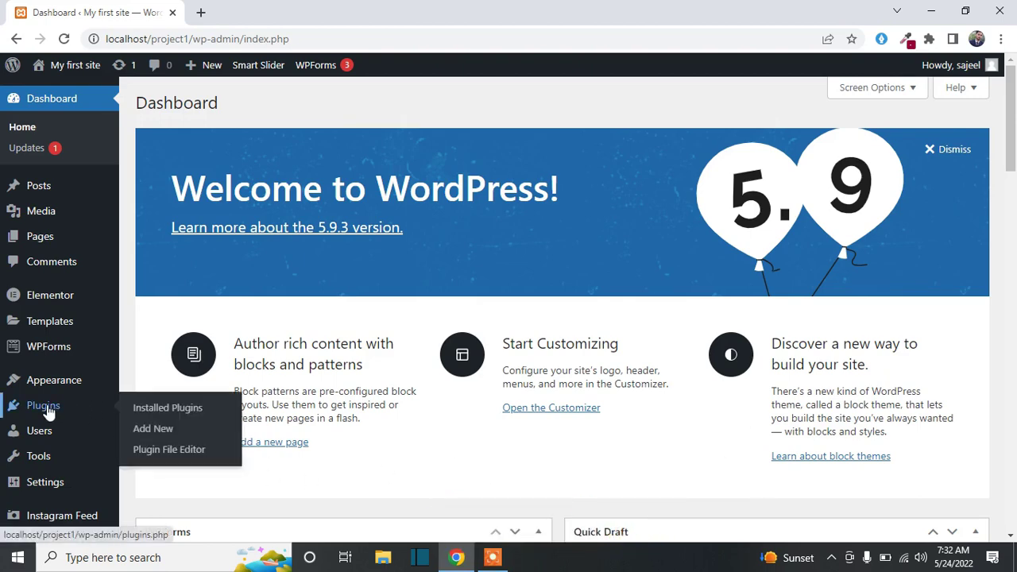
click(151, 433)
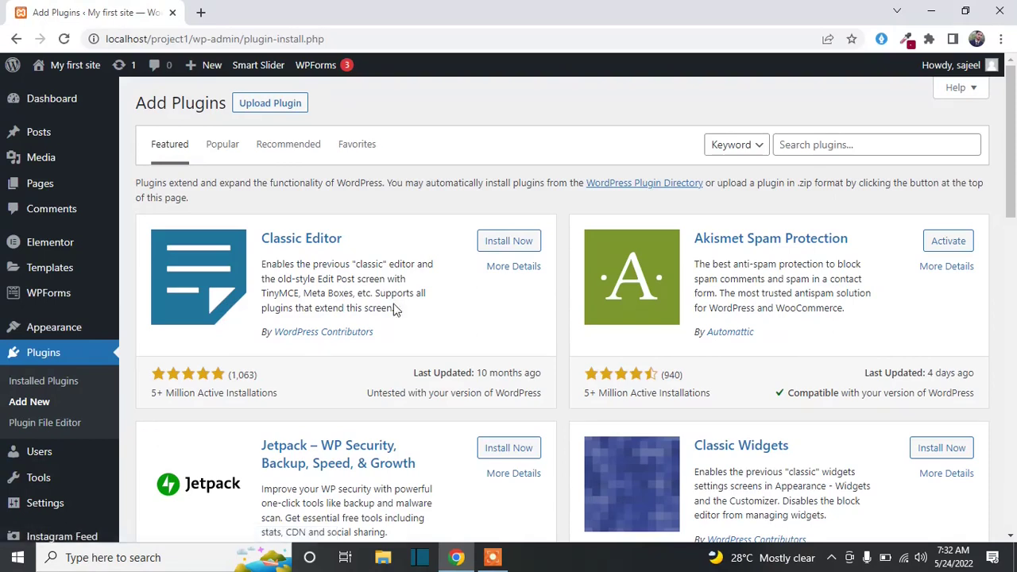
- Search plugins for 'hour booking' and install Appointment Hour Booking
click(846, 142)
text(hour boo)
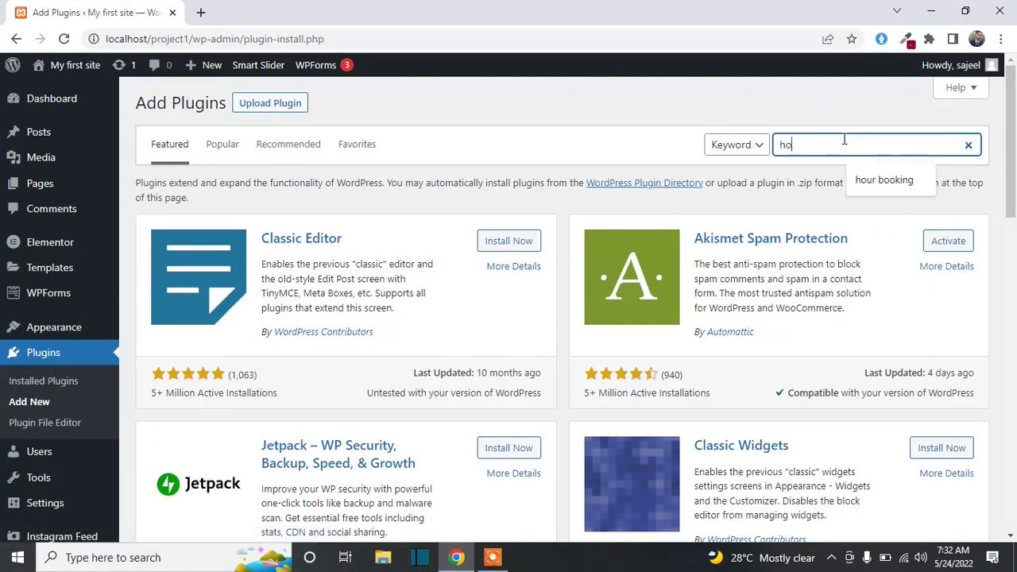
text(king)
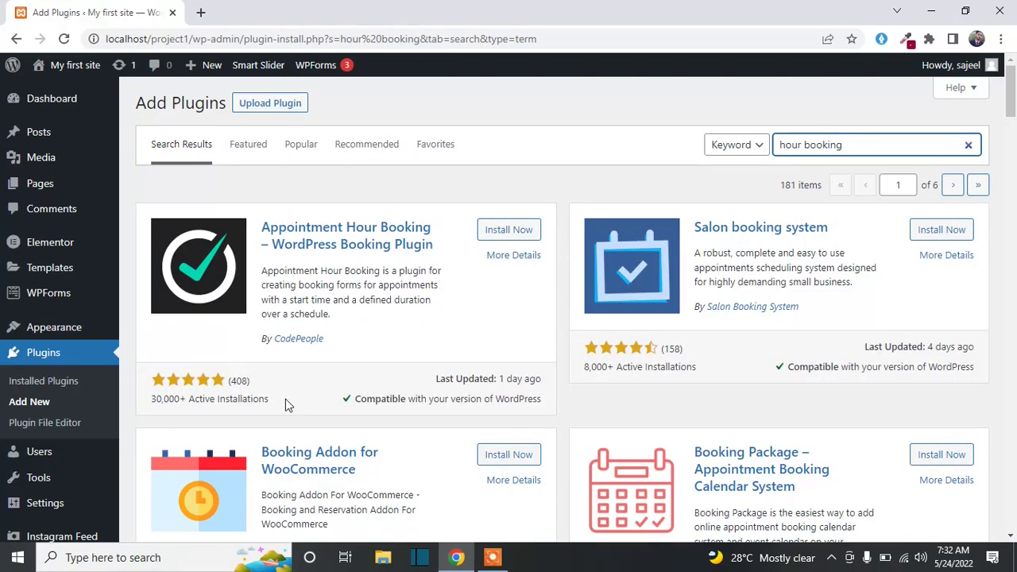
drag(288, 405, 238, 399)
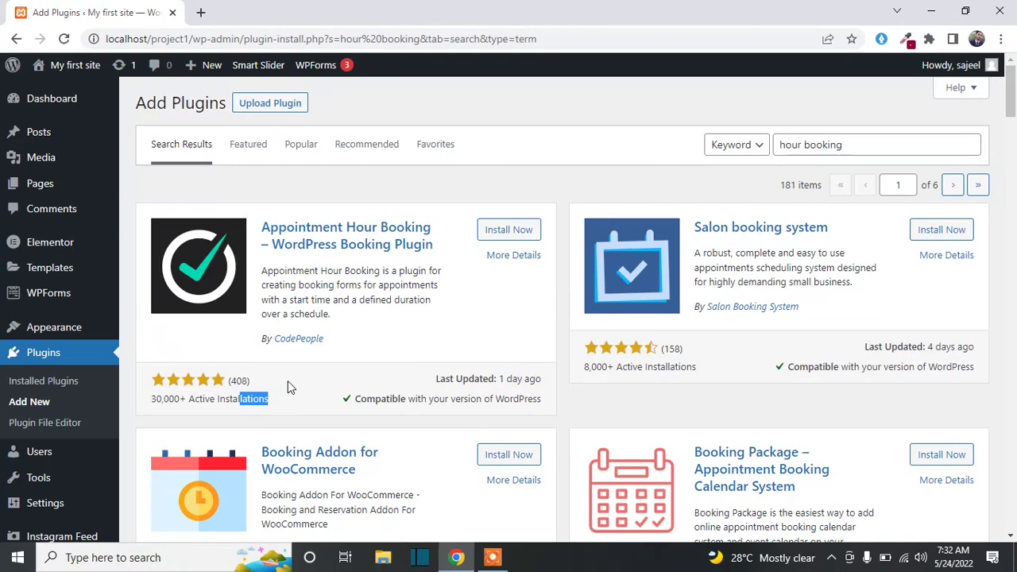
click(275, 380)
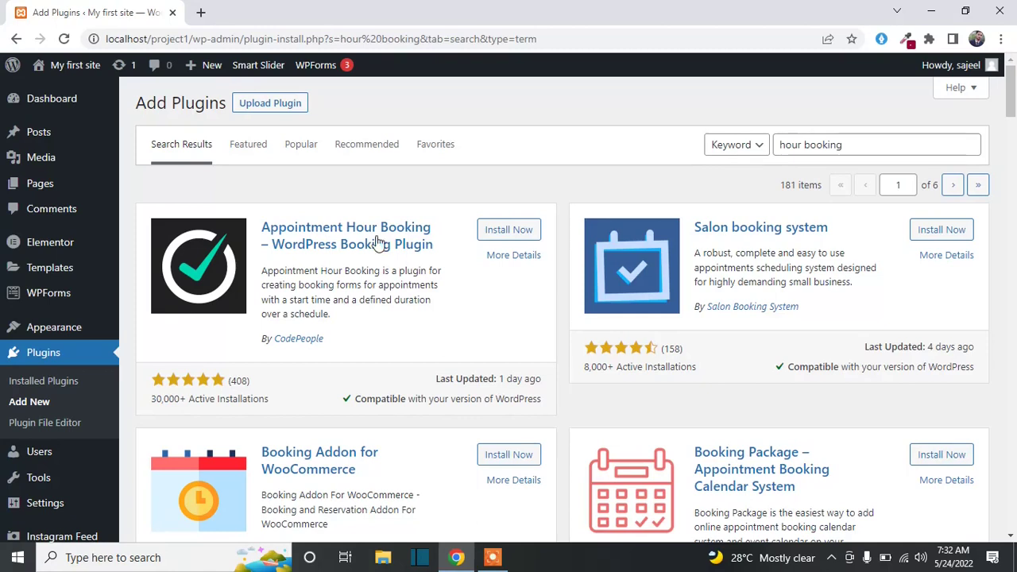
click(499, 231)
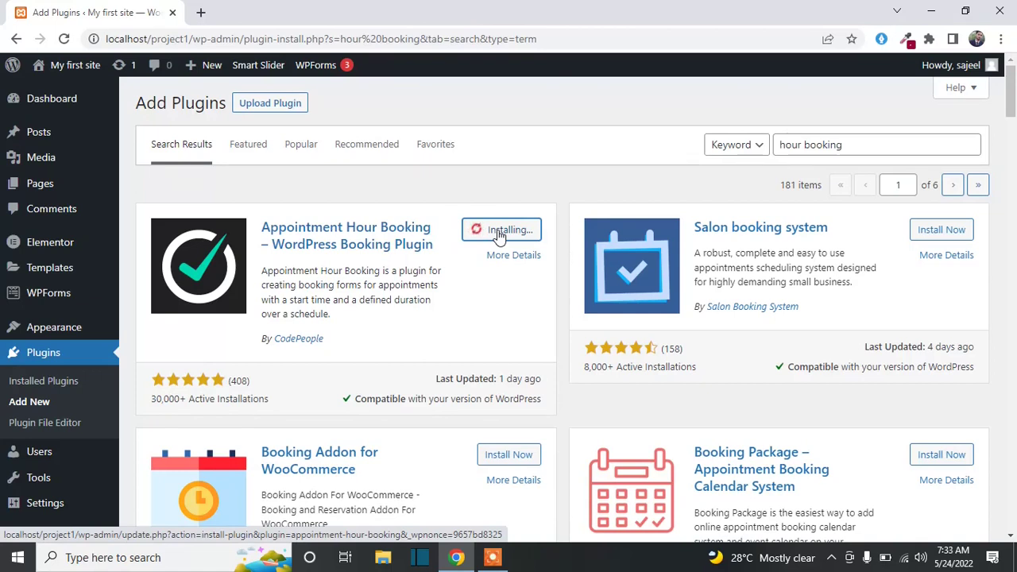
- Activate the newly installed Appointment Hour Booking plugin
click(499, 234)
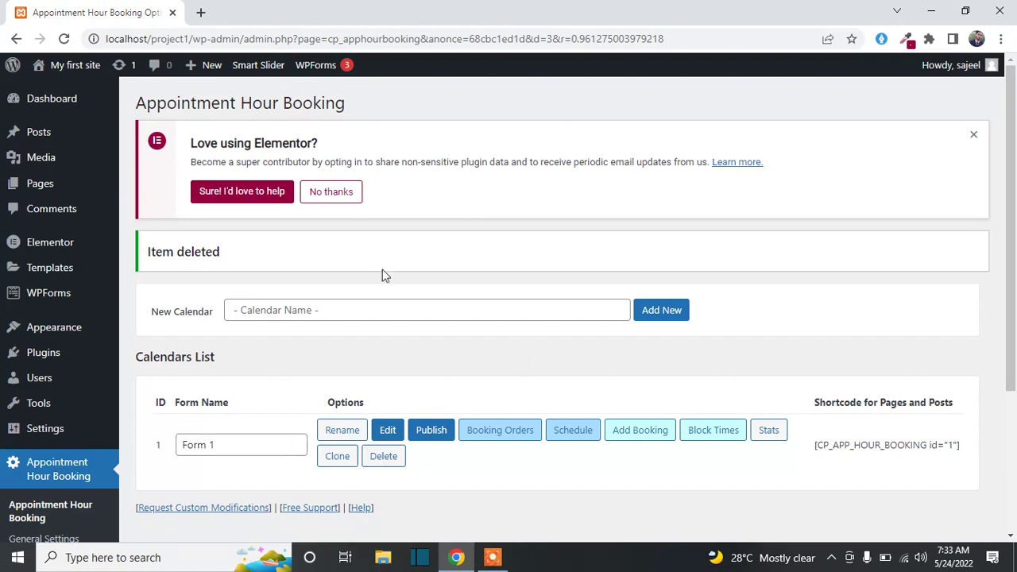
- Add a new calendar named 'Booking form'
click(351, 309)
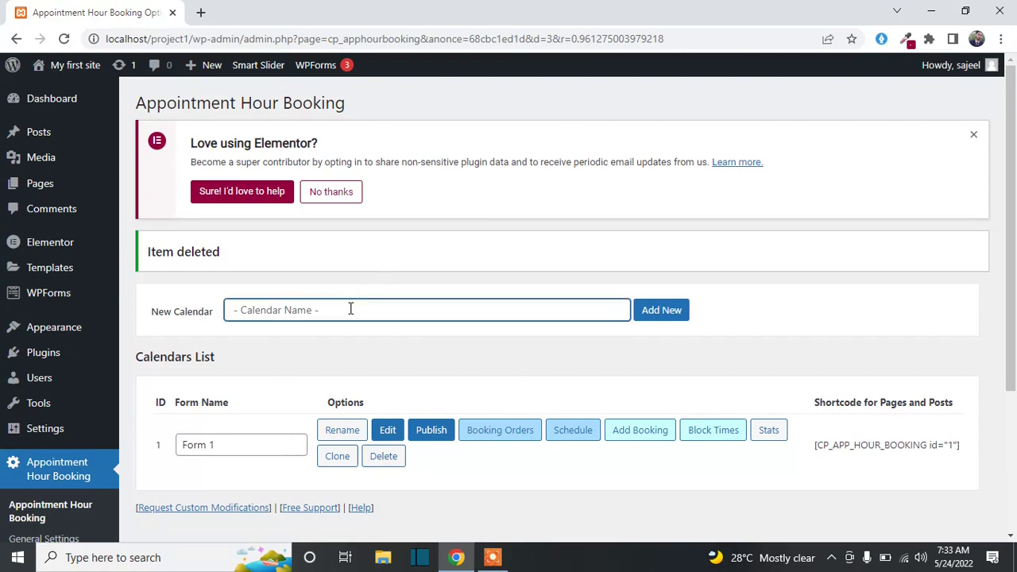
text(Booking form)
click(655, 316)
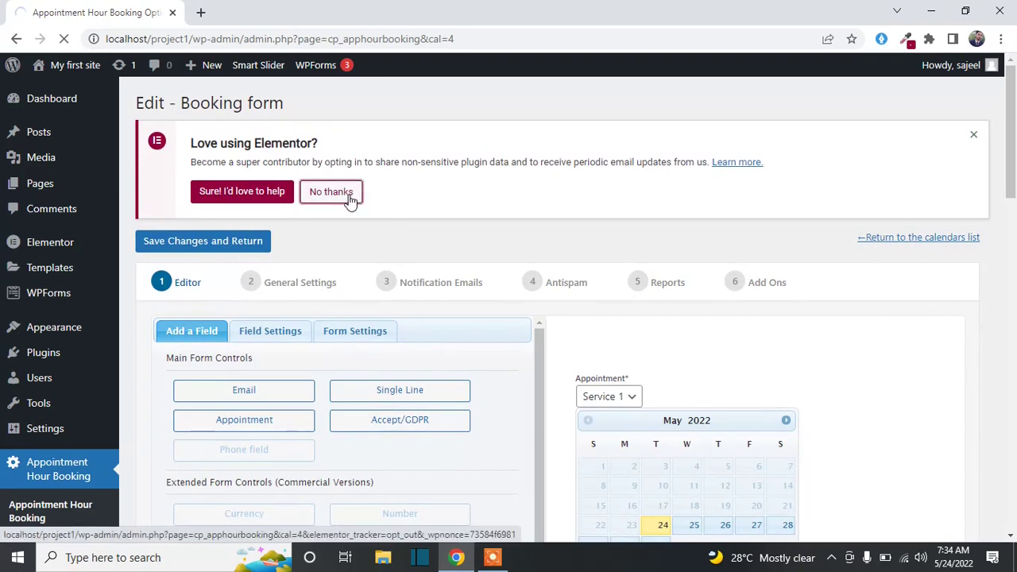
- Dismiss the Elementor opt-in notice with No thanks
click(331, 192)
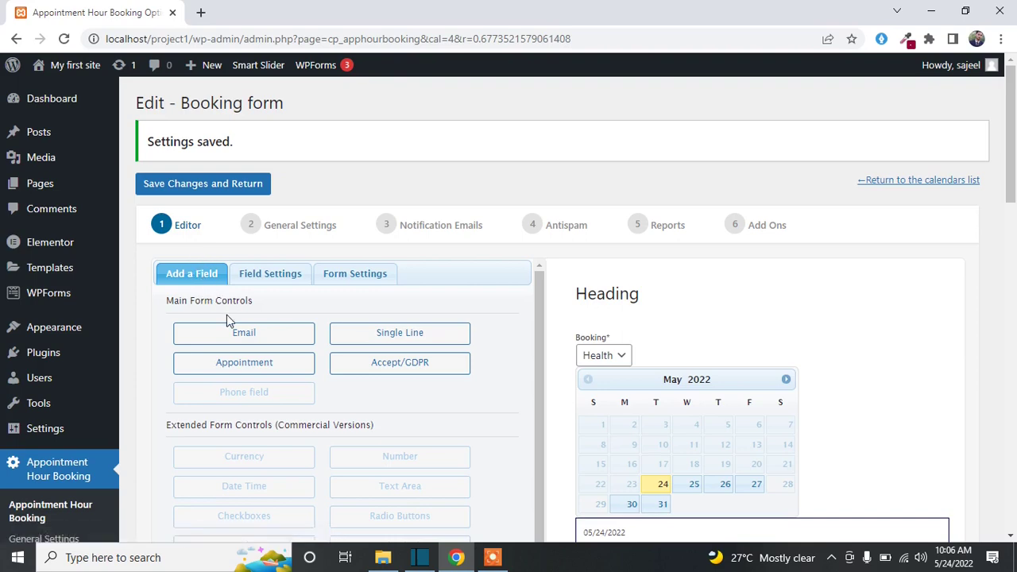
scroll(256, 360, down, 3)
scroll(309, 382, down, 8)
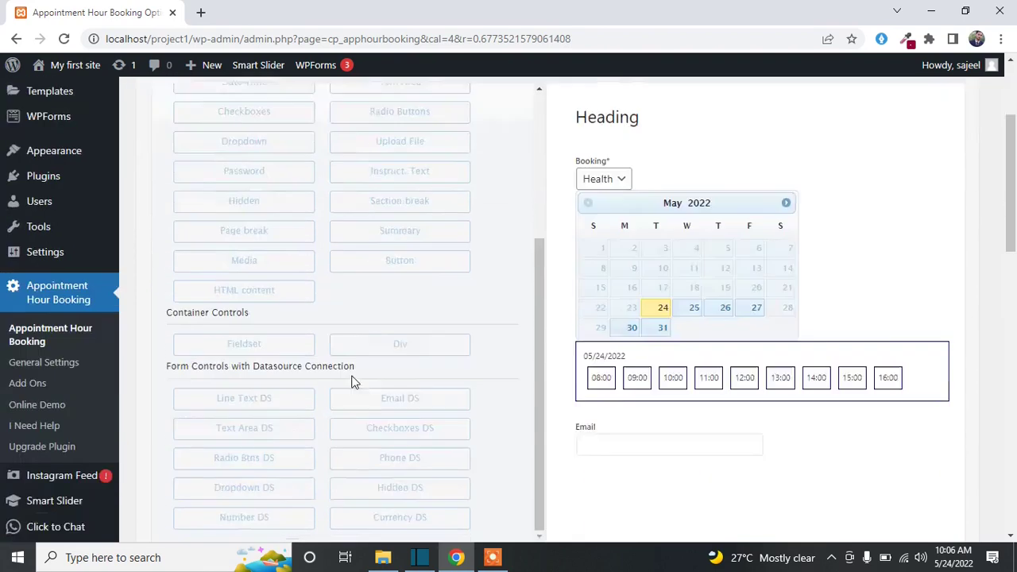
scroll(348, 360, down, 7)
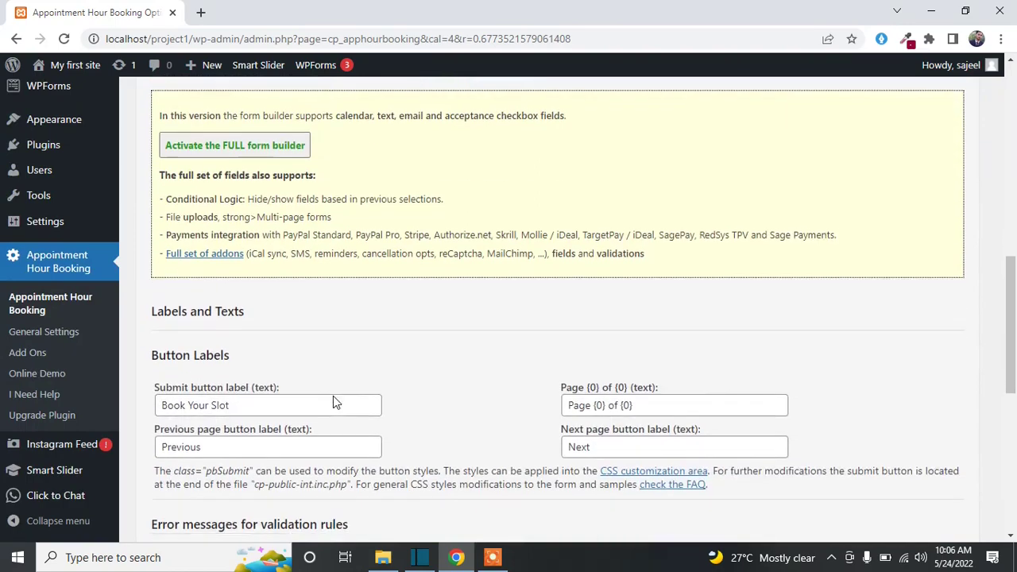
scroll(352, 286, up, 2)
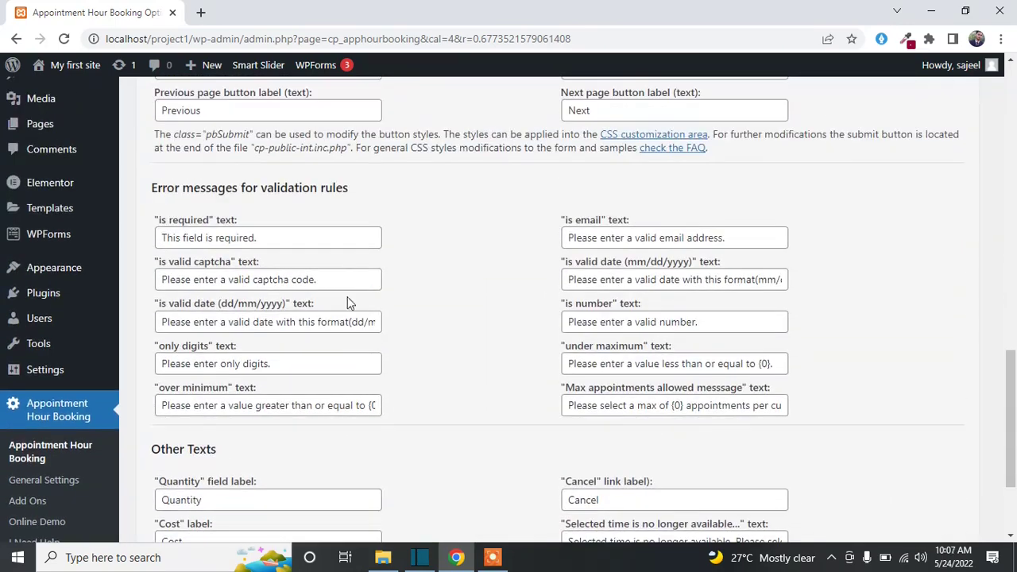
scroll(422, 354, up, 6)
scroll(422, 348, up, 7)
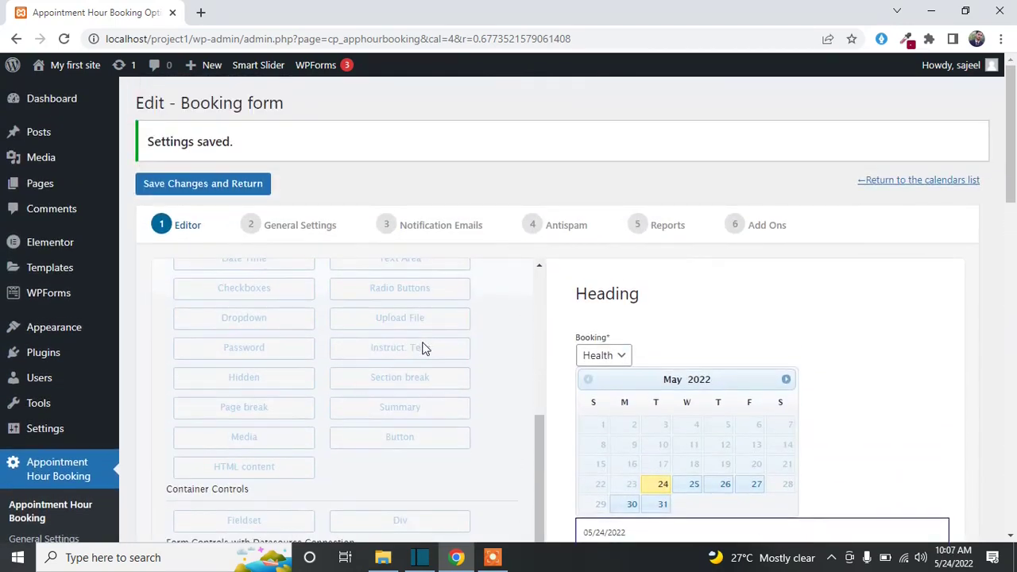
scroll(400, 315, up, 3)
scroll(802, 321, down, 1)
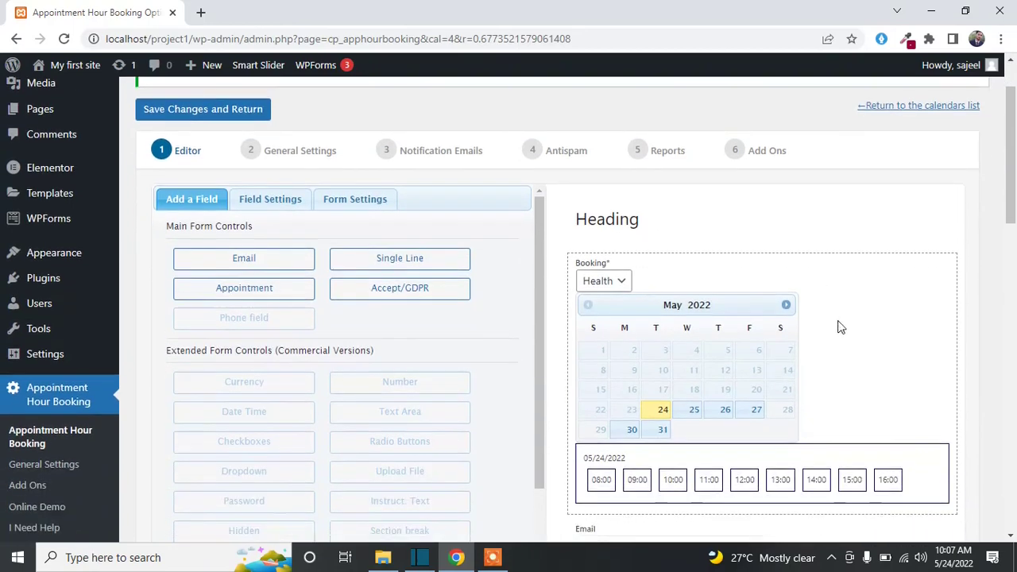
- Delete the calendar field from the form preview, leaving Heading and Email
click(893, 361)
scroll(894, 361, down, 3)
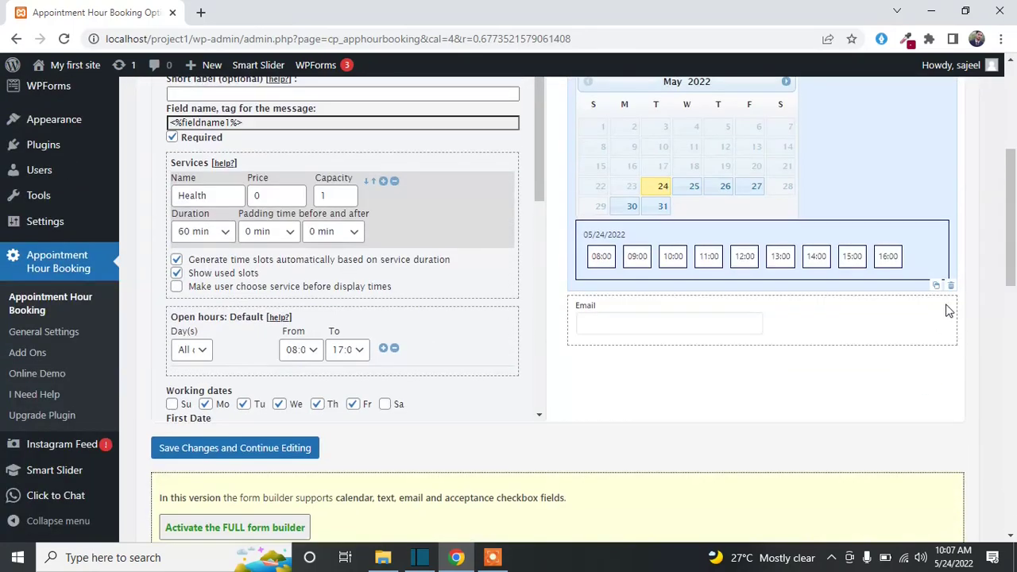
click(953, 290)
scroll(818, 298, up, 4)
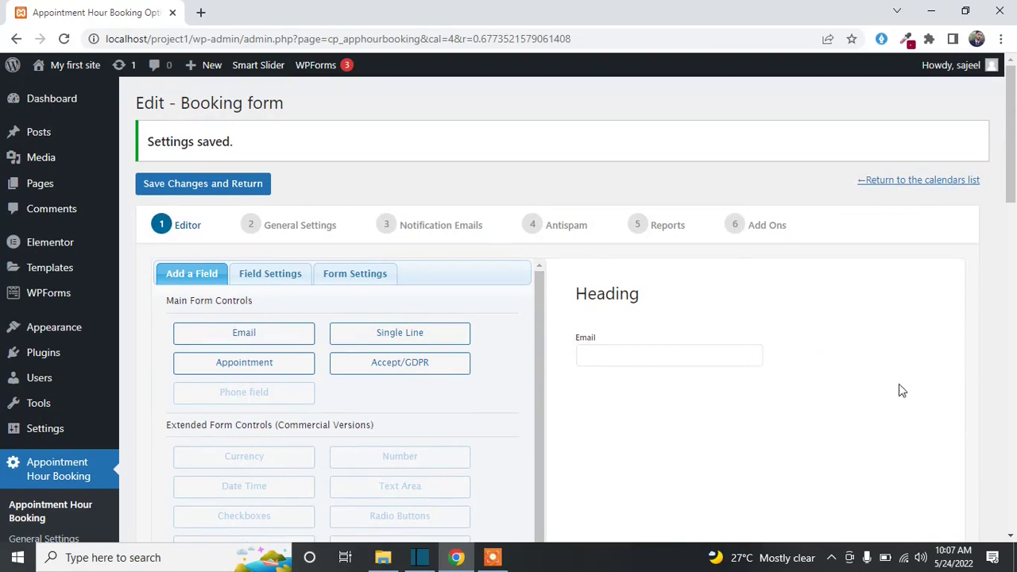
- Delete the Email field from the booking form
click(825, 361)
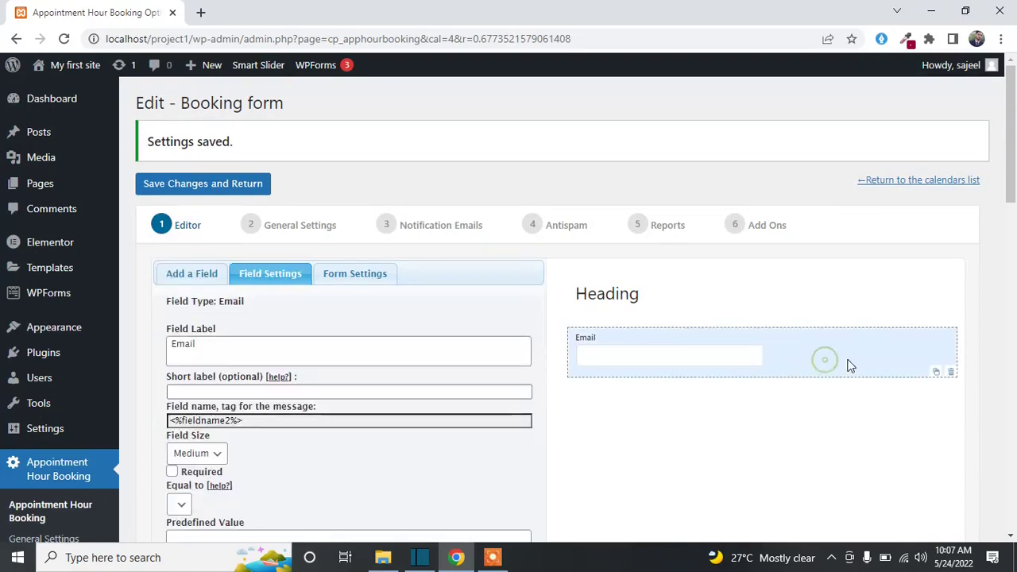
click(951, 371)
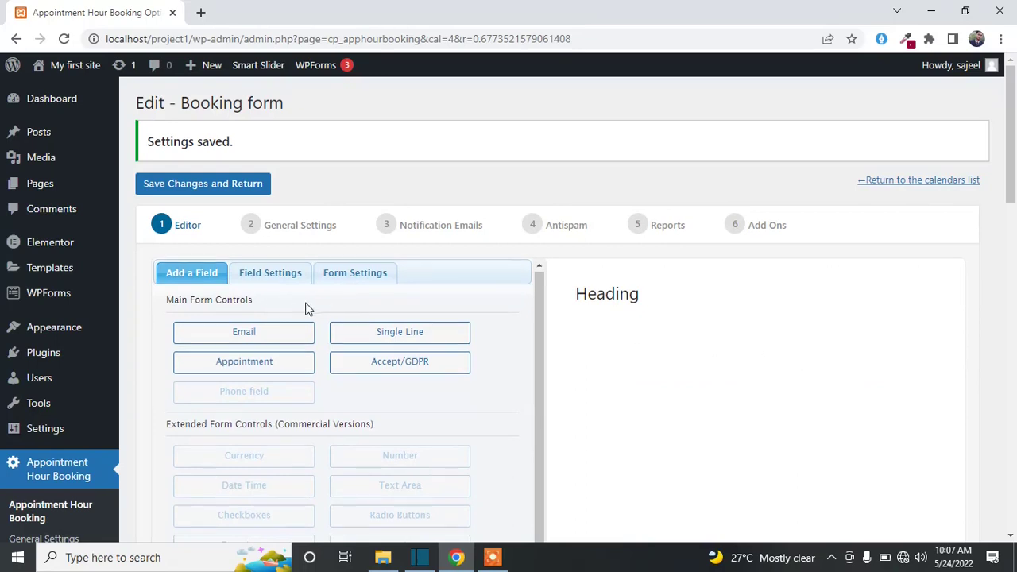
scroll(306, 309, down, 1)
scroll(286, 332, up, 1)
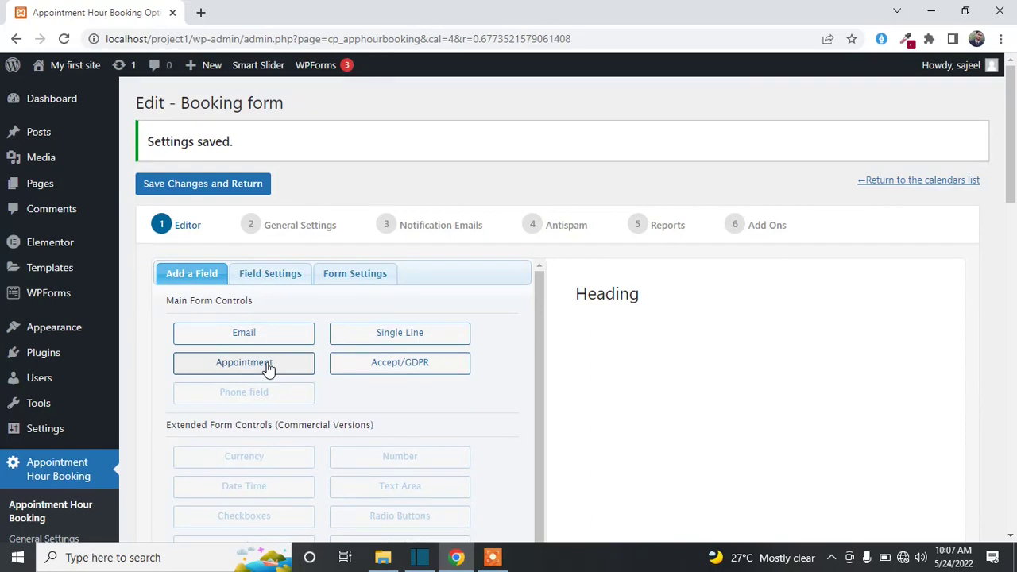
- Add an Appointment field followed by an Email field from Main Form Controls
click(268, 369)
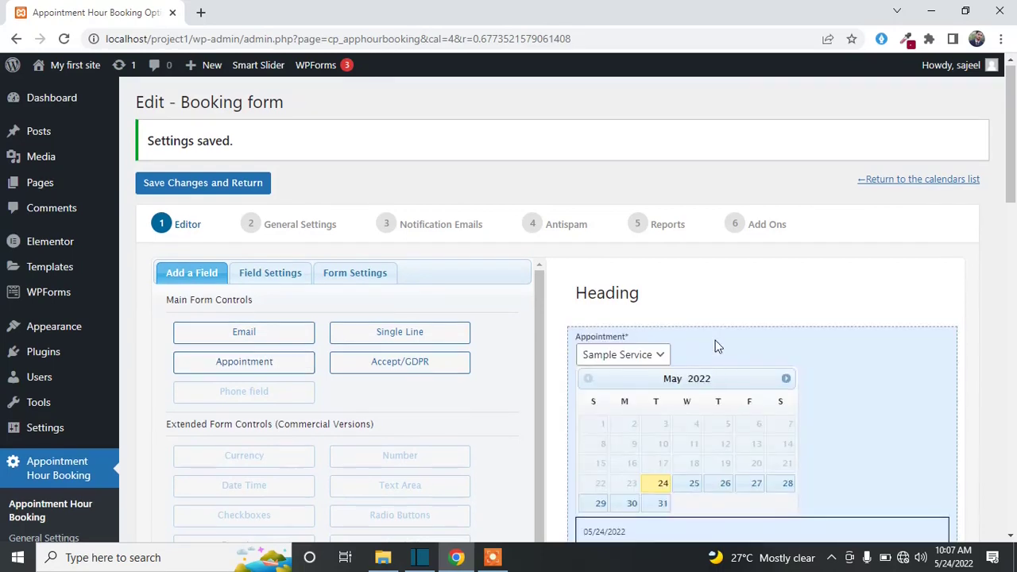
scroll(714, 334, down, 2)
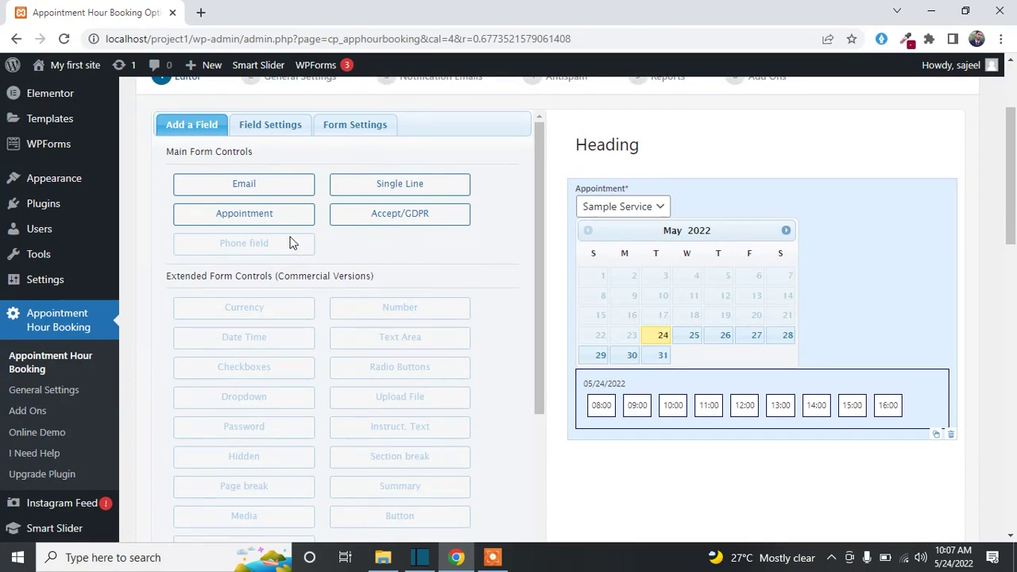
click(242, 186)
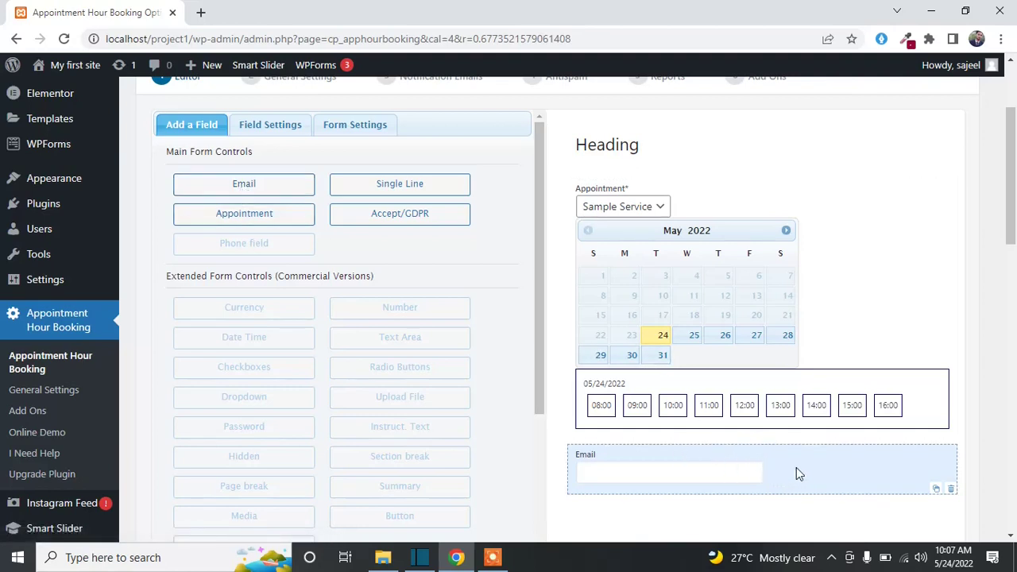
- Make the Email field required and set its Field Size to Large
click(296, 129)
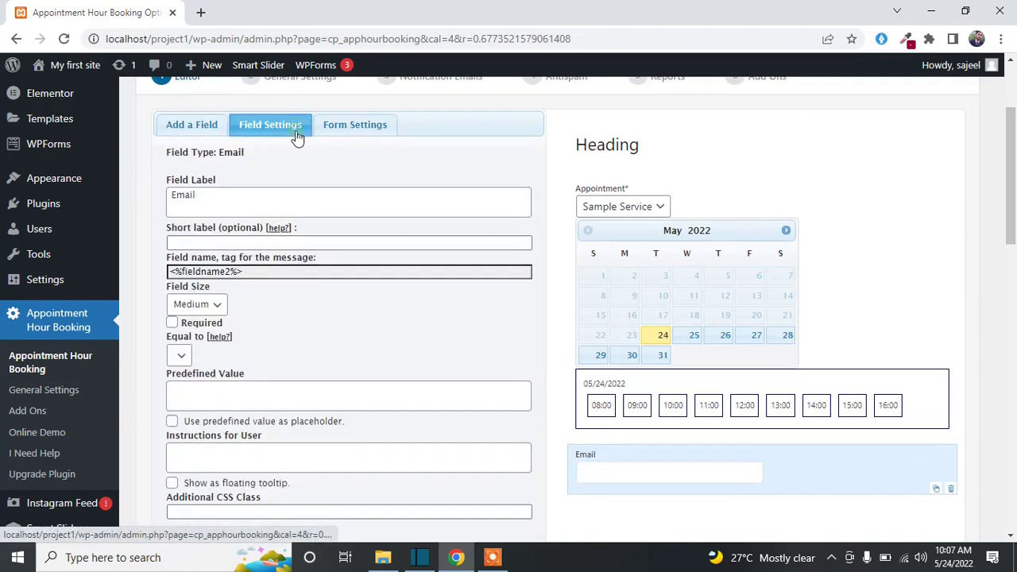
double_click(231, 195)
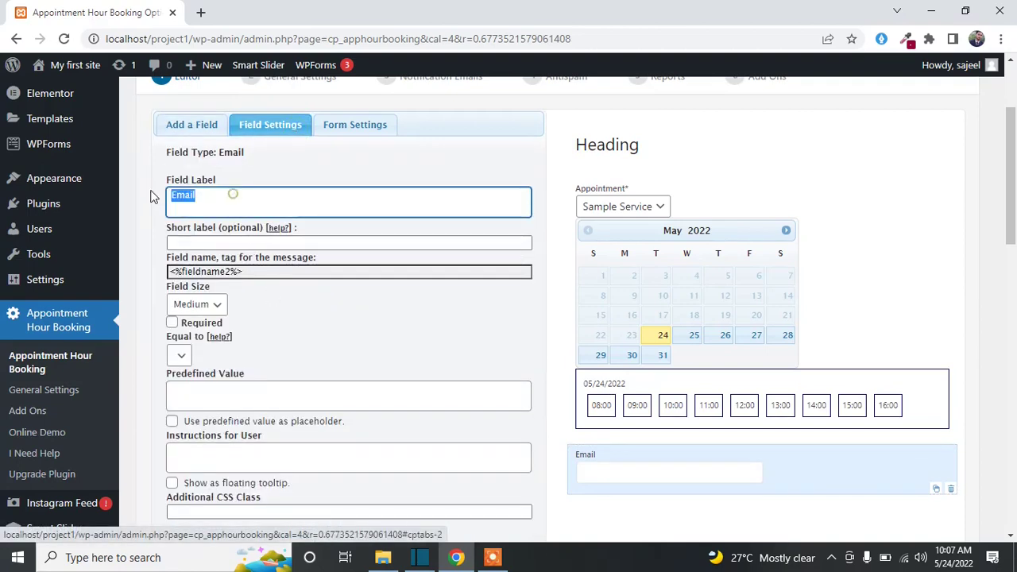
scroll(266, 249, down, 1)
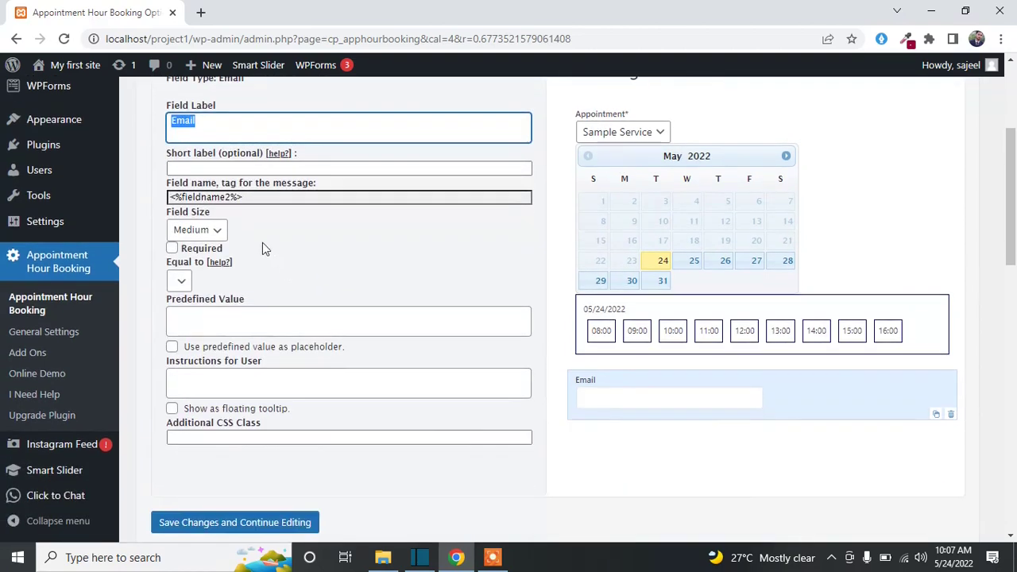
click(172, 250)
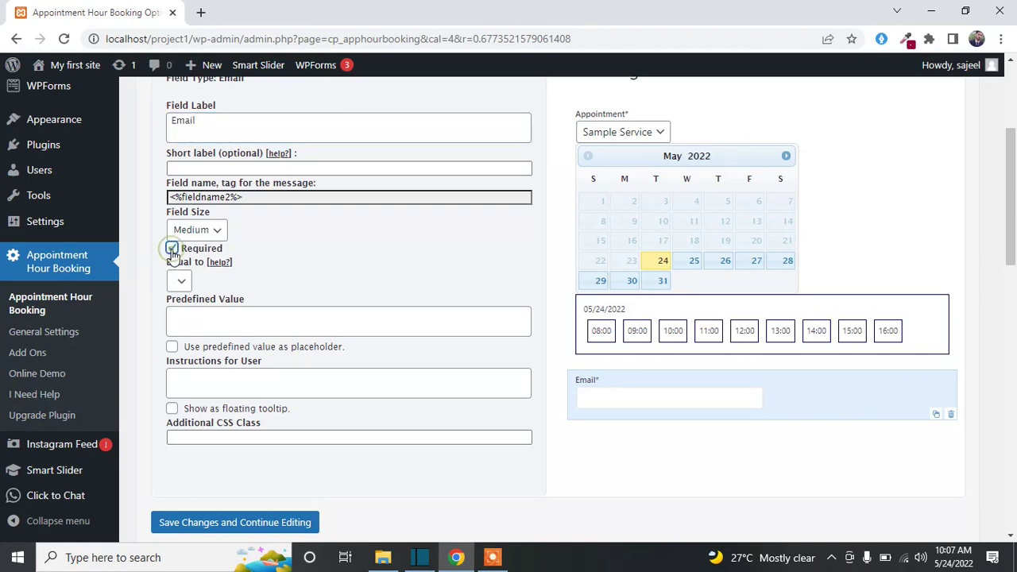
click(216, 229)
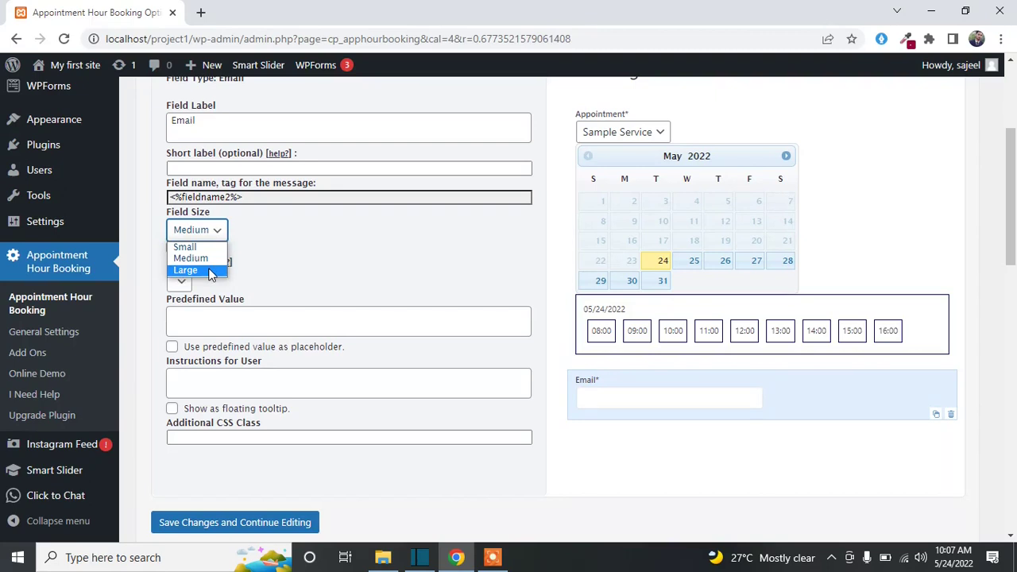
click(211, 271)
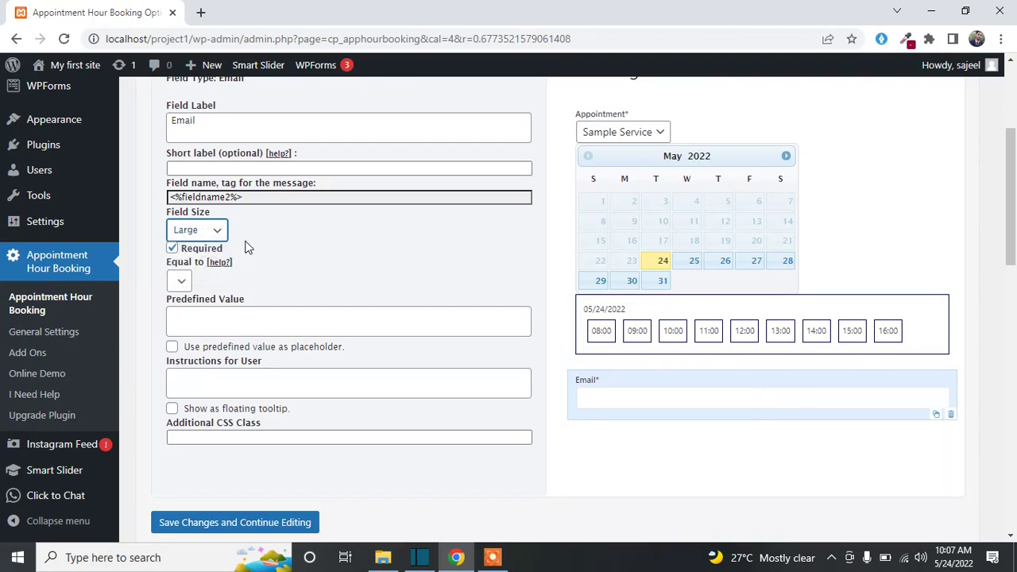
click(224, 232)
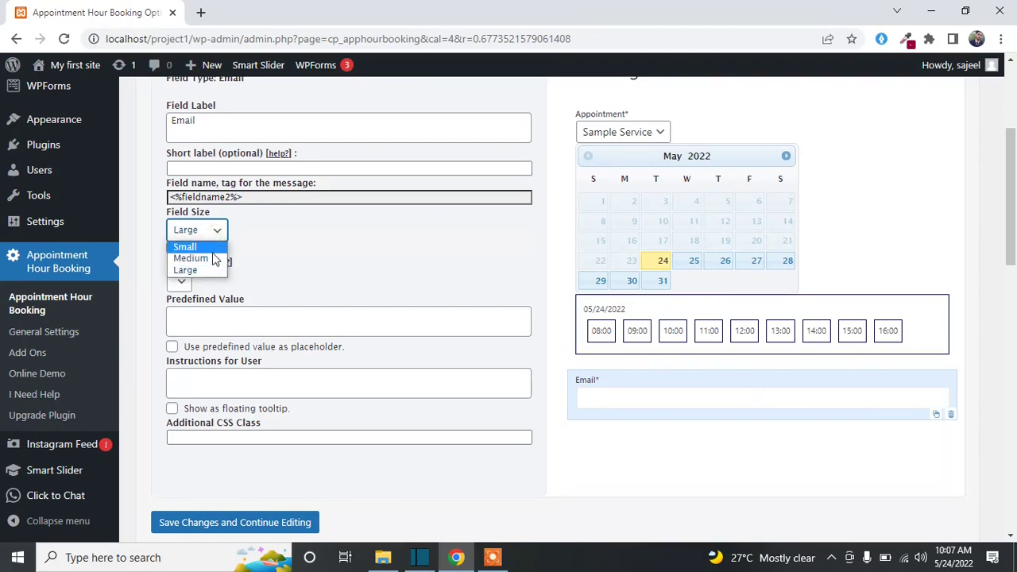
click(360, 249)
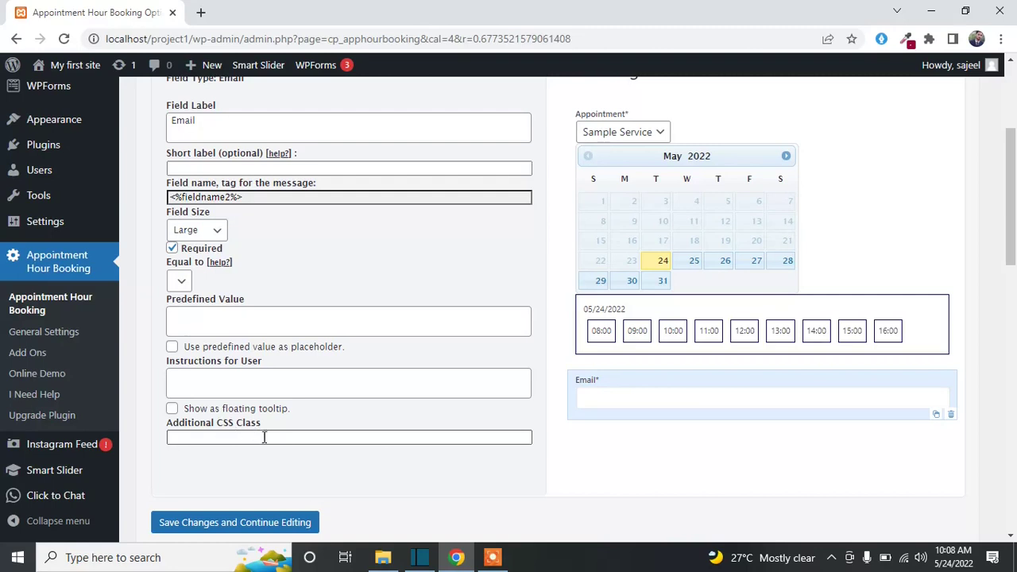
scroll(517, 370, up, 1)
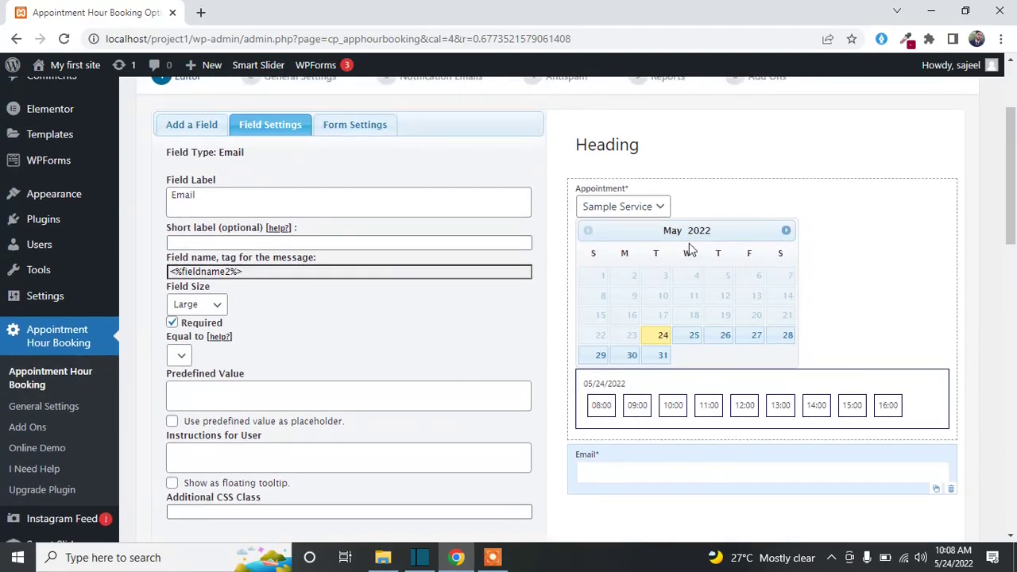
- Change the Appointment field label to 'Book your slot', leaving it required
click(837, 277)
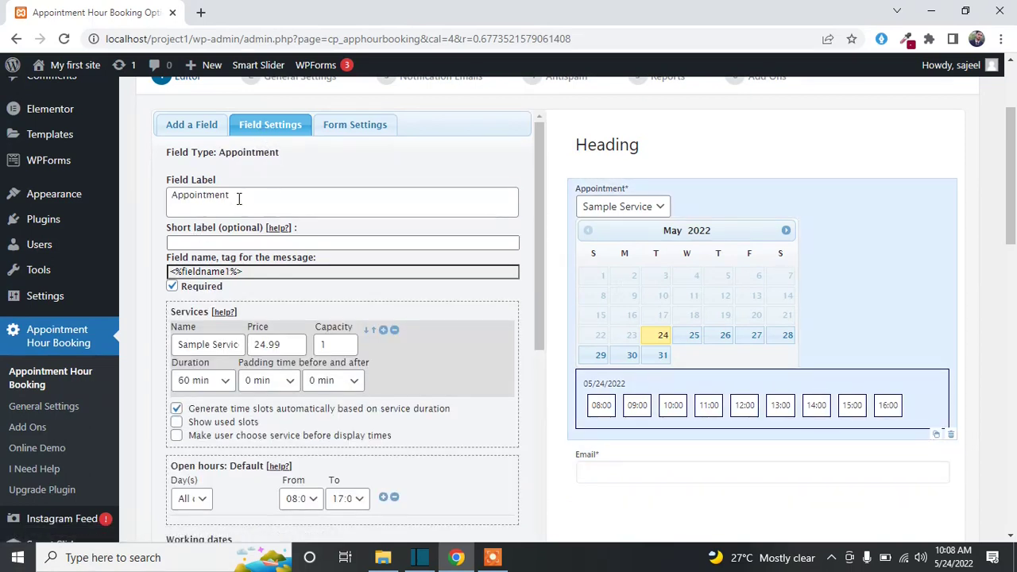
drag(241, 197, 171, 193)
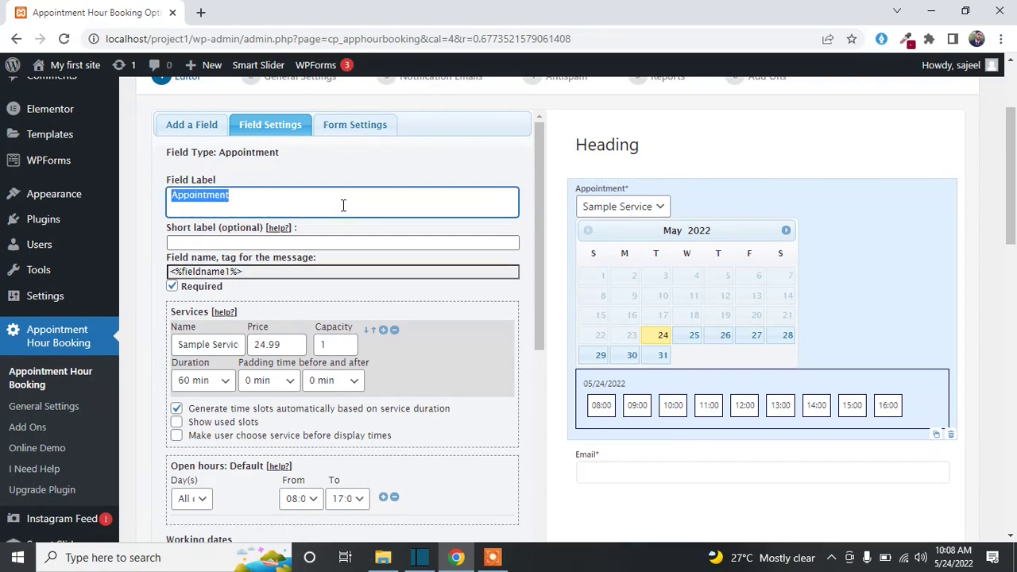
text(Bok)
key(BackSpace)
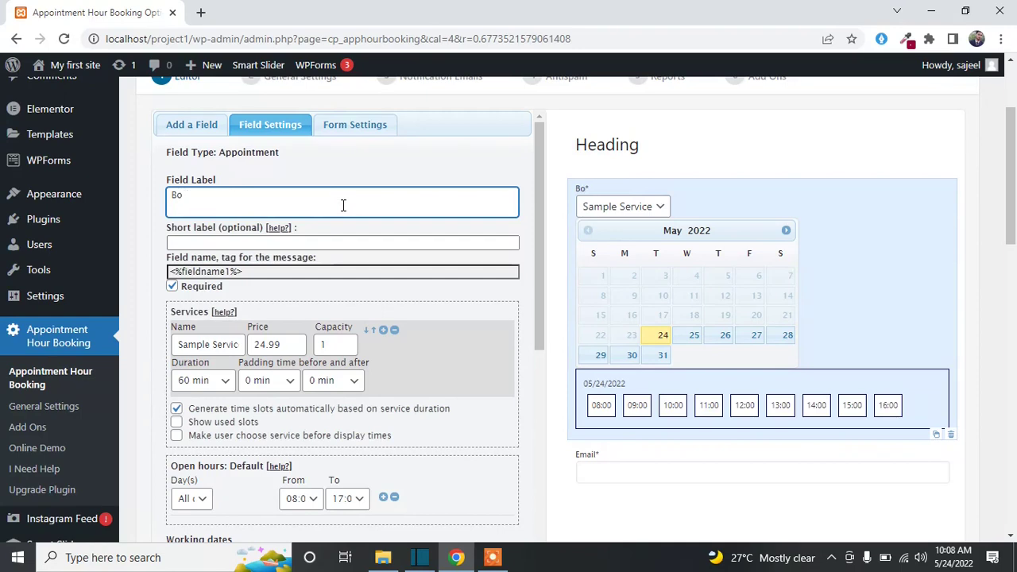
text(ok your slot)
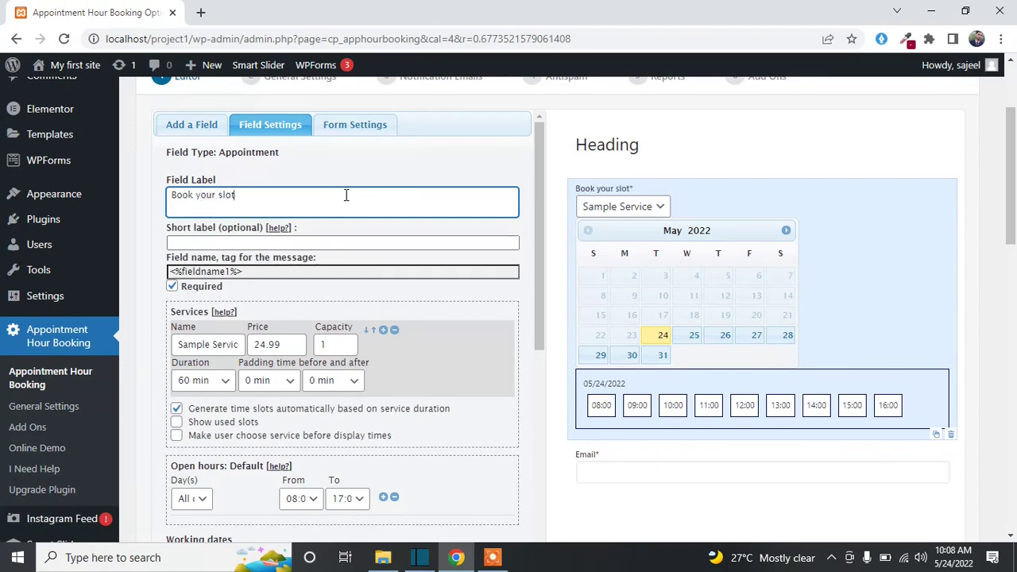
click(173, 287)
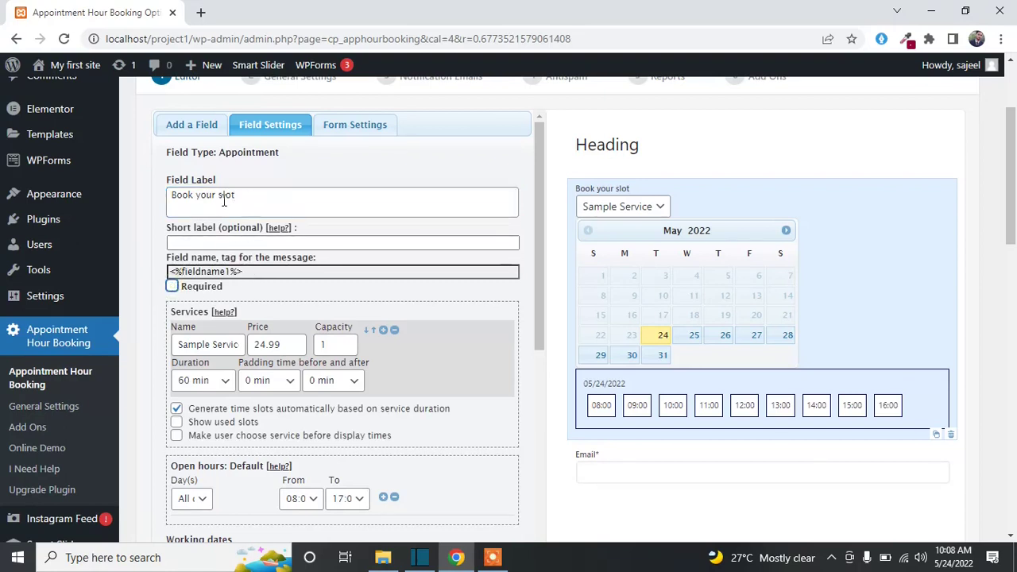
drag(242, 201, 130, 191)
key(BackSpace)
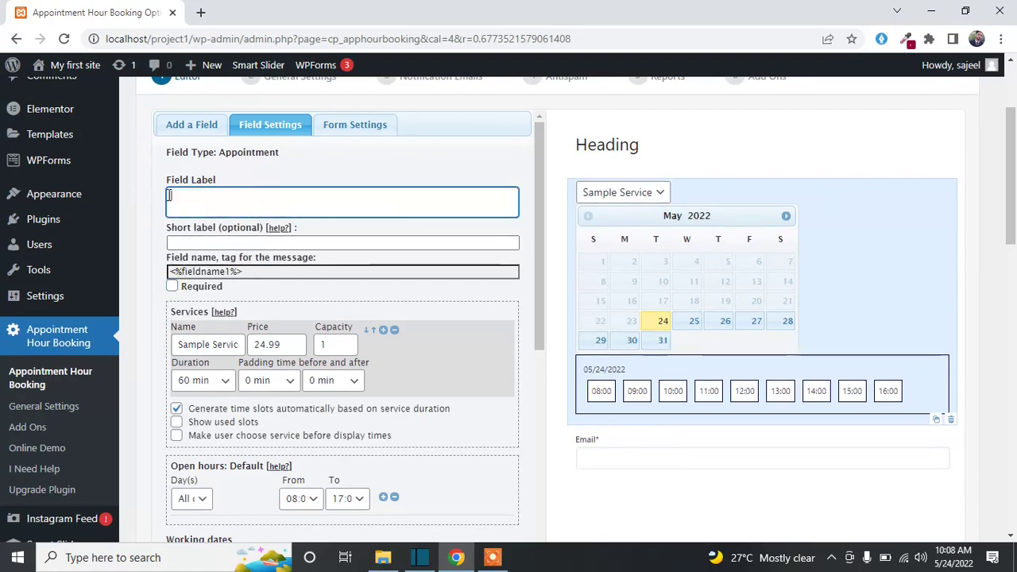
key(ctrl+z)
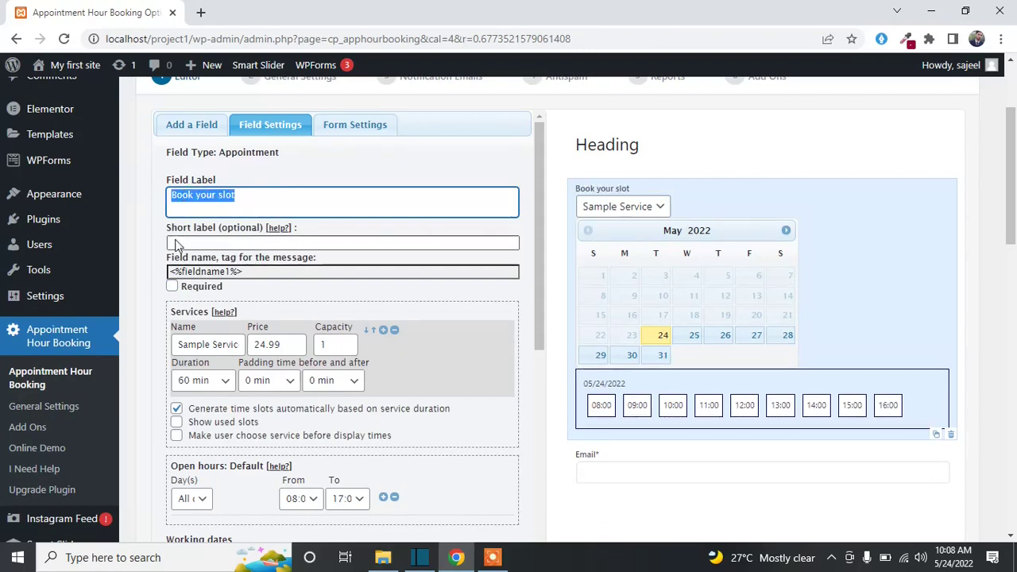
click(173, 286)
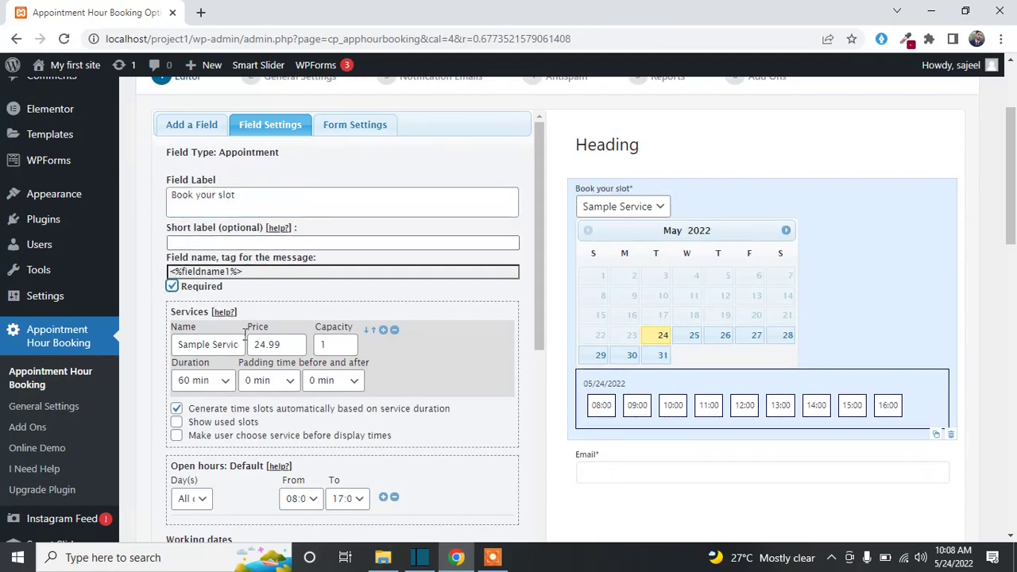
double_click(285, 344)
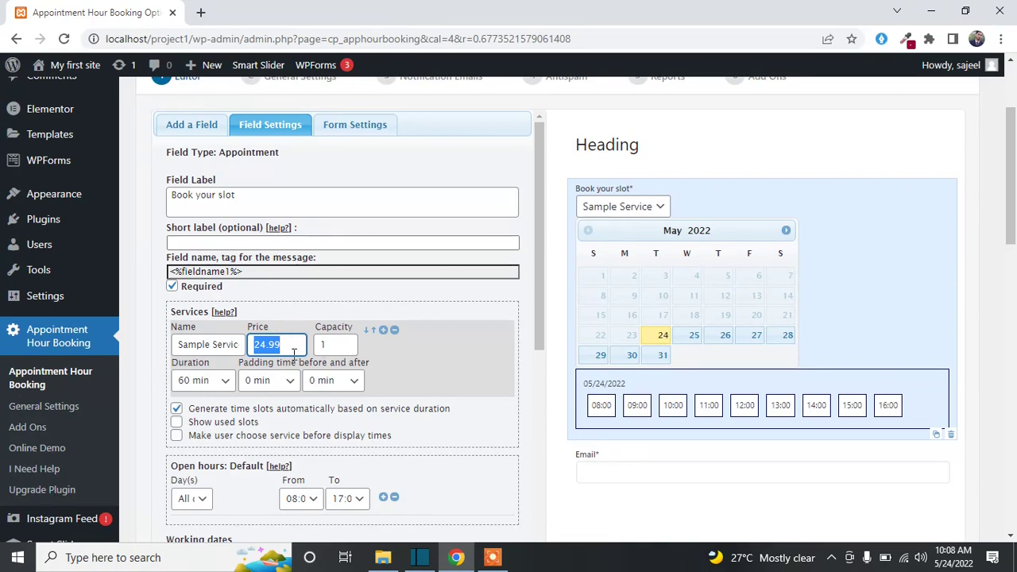
- Rename the sample service to 'Health' and set its duration to 15 min
drag(199, 344, 238, 344)
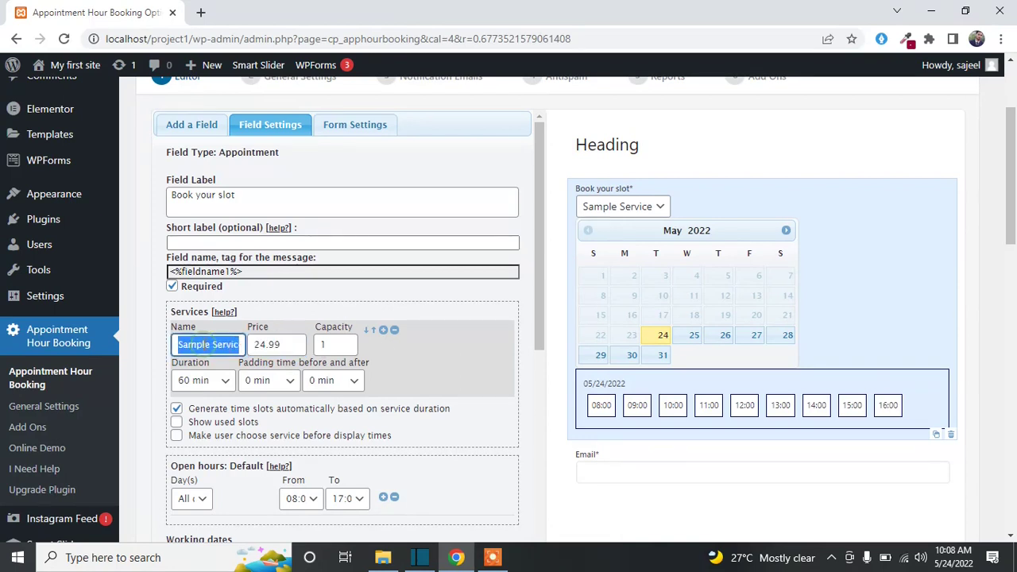
text(Health)
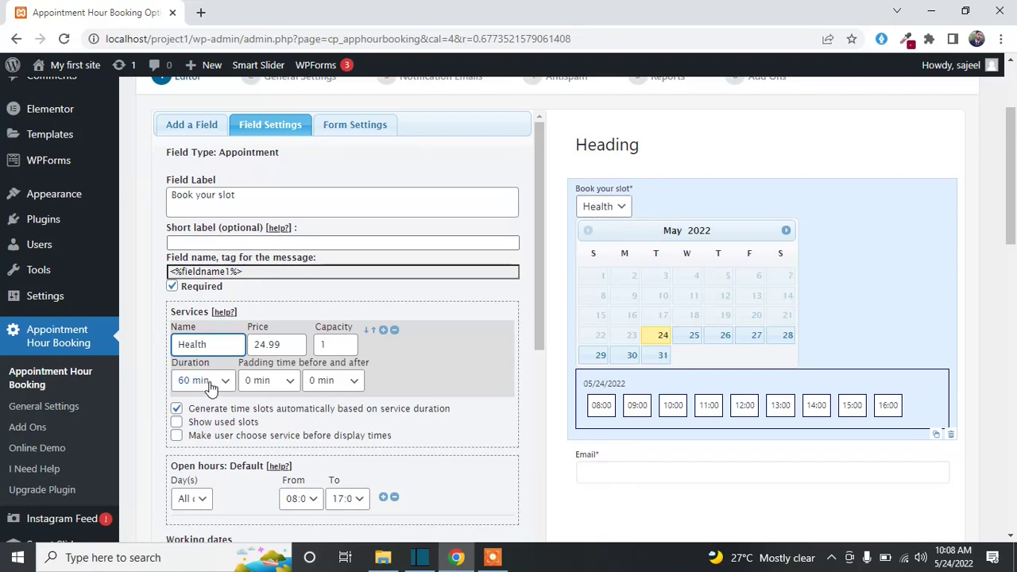
click(211, 381)
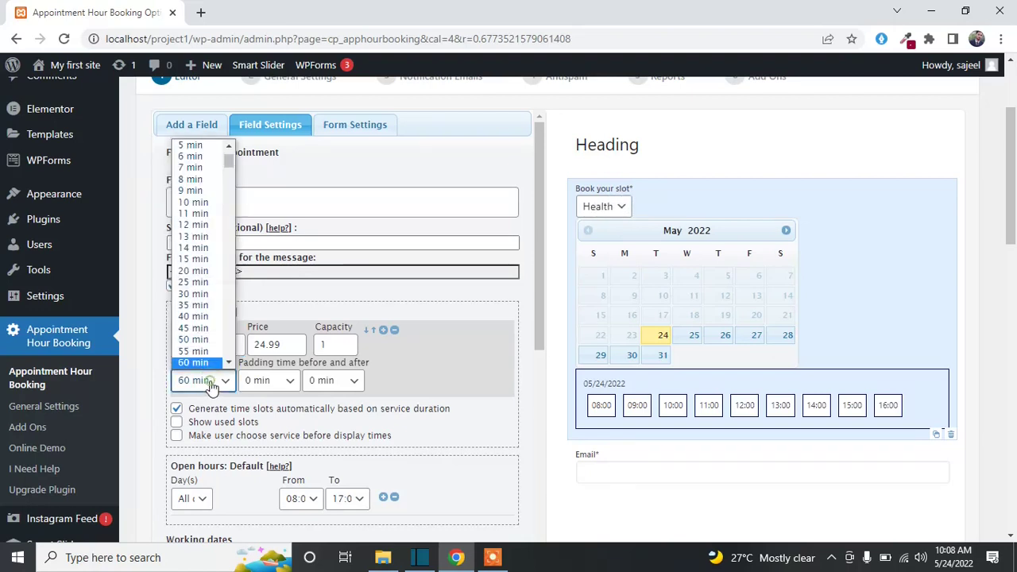
click(193, 259)
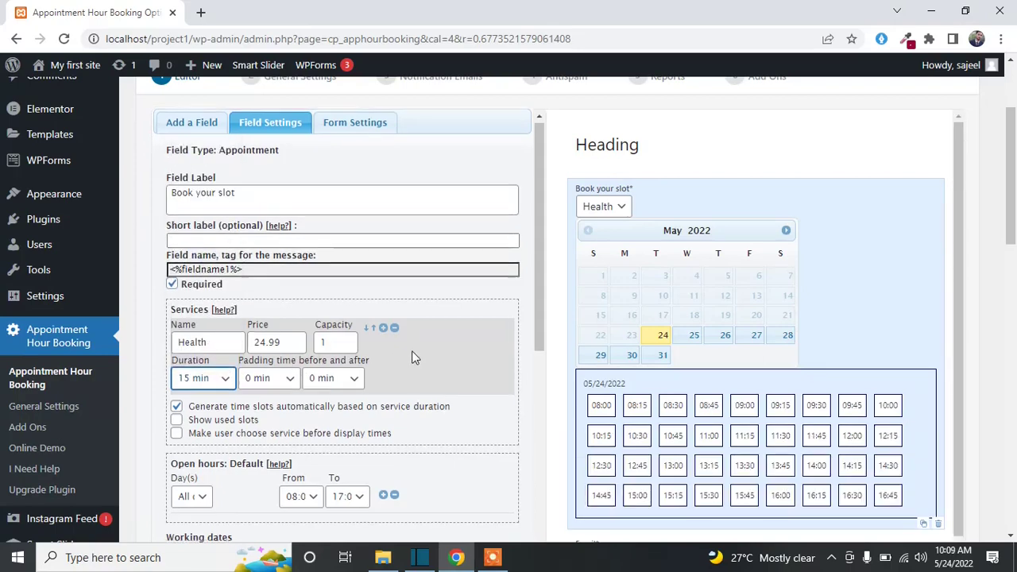
scroll(412, 351, down, 1)
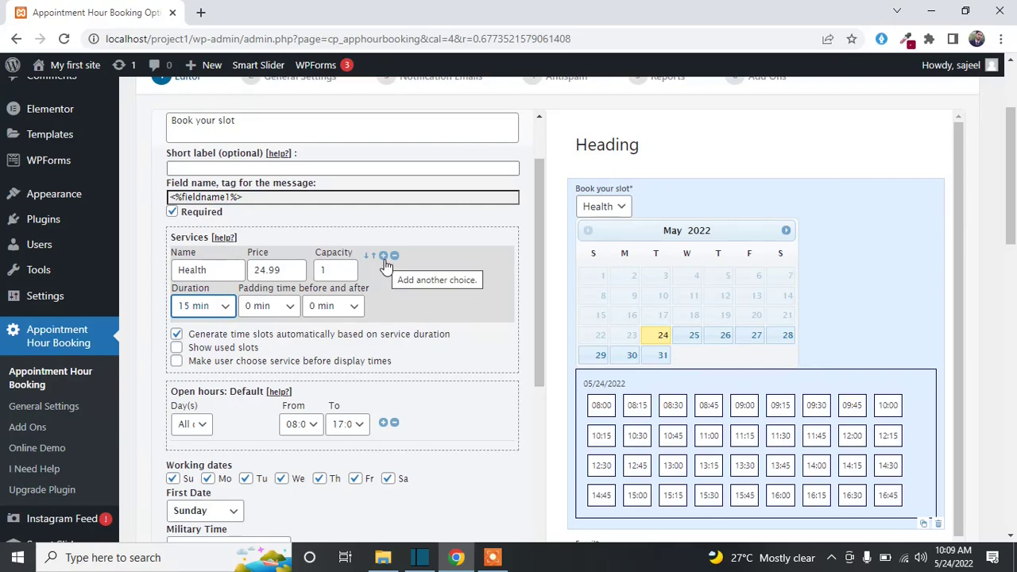
- Add a second service named 'Dental' with a 20 min duration and an empty price
click(383, 258)
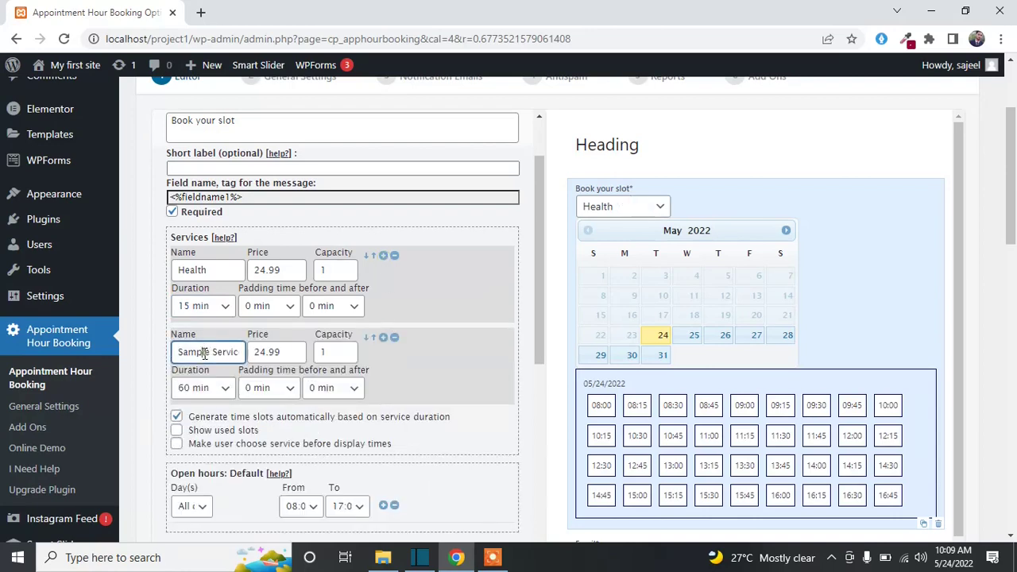
triple_click(209, 352)
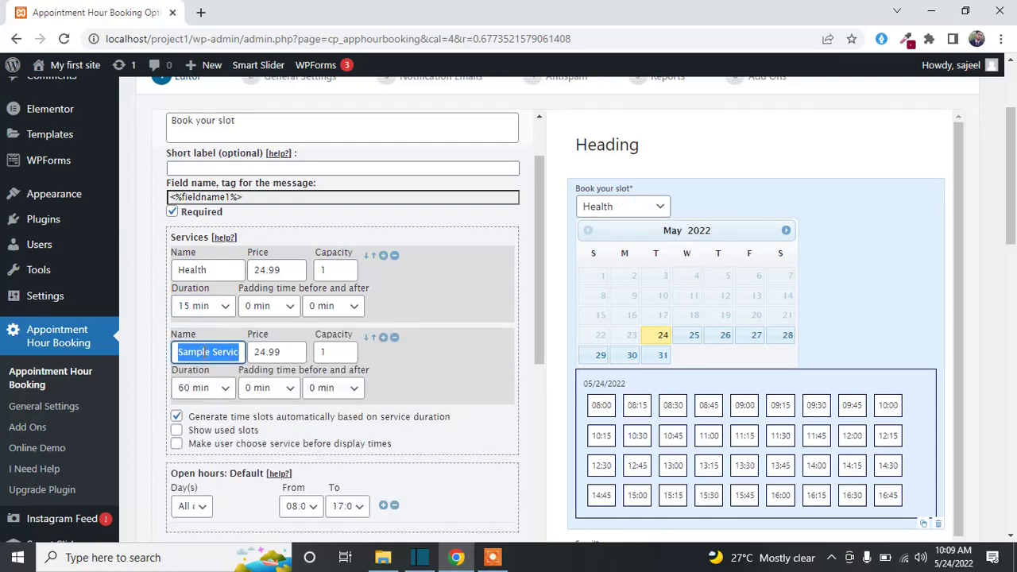
text(Denta)
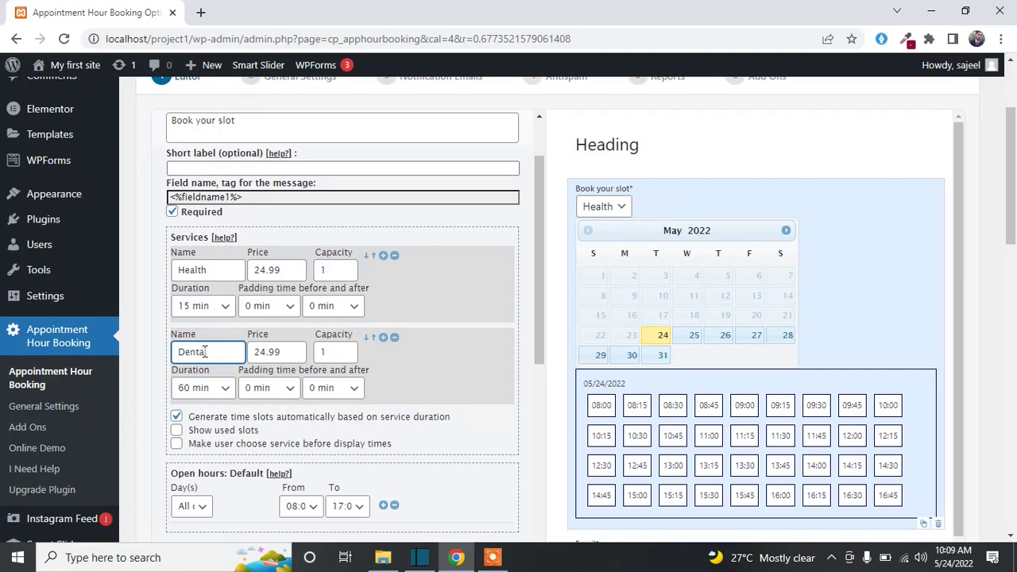
text(l)
click(214, 387)
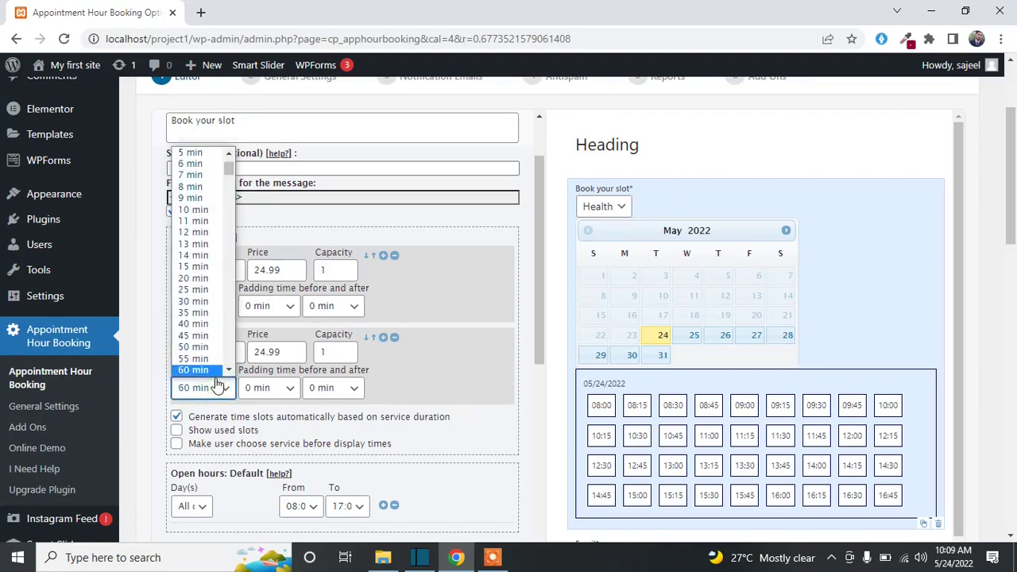
click(211, 279)
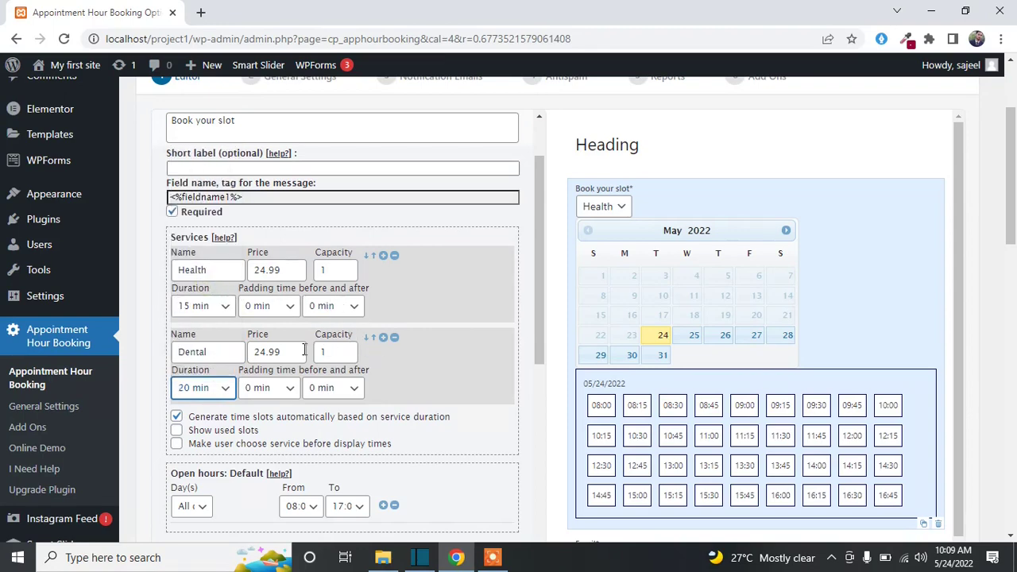
drag(298, 351, 242, 353)
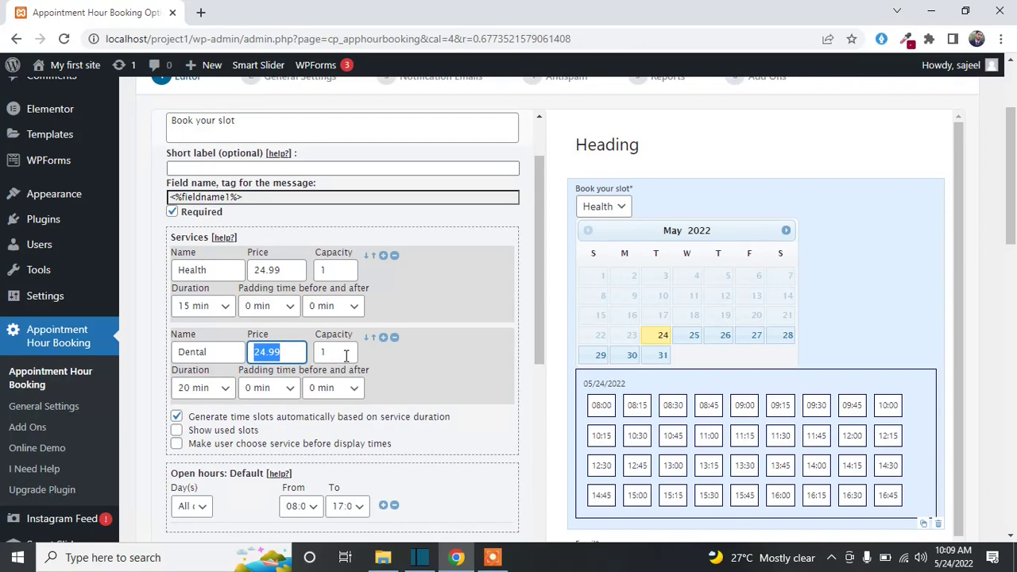
key(BackSpace)
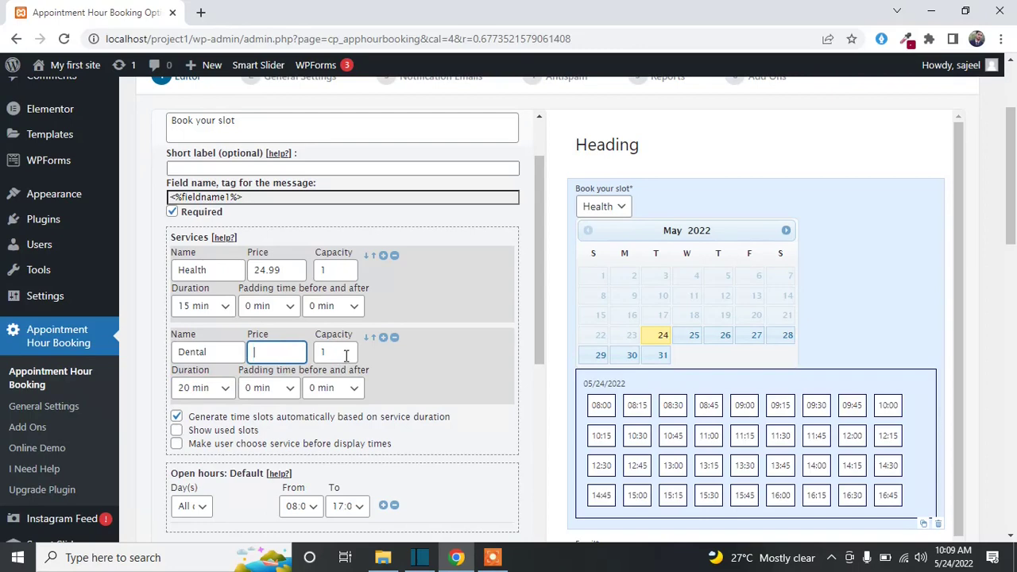
click(412, 369)
scroll(412, 367, down, 2)
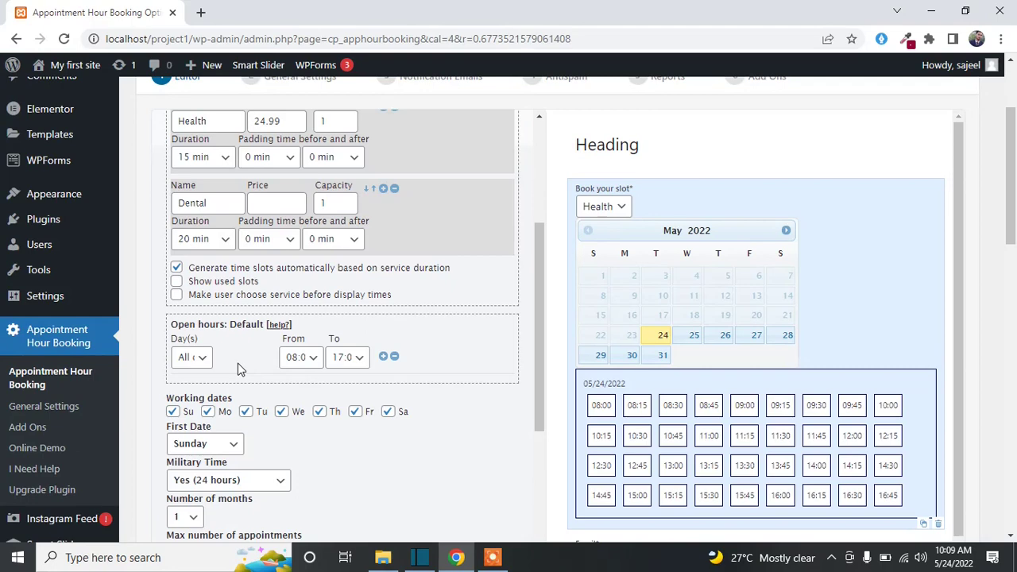
- Add a second open-hours row for Friday that closes at 15:55
click(383, 360)
click(199, 381)
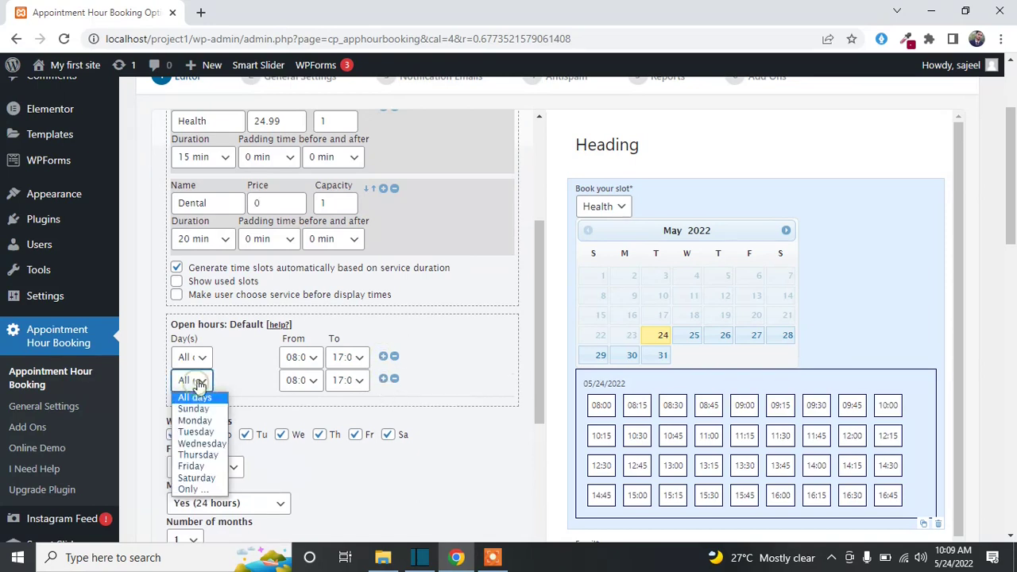
click(190, 466)
click(309, 382)
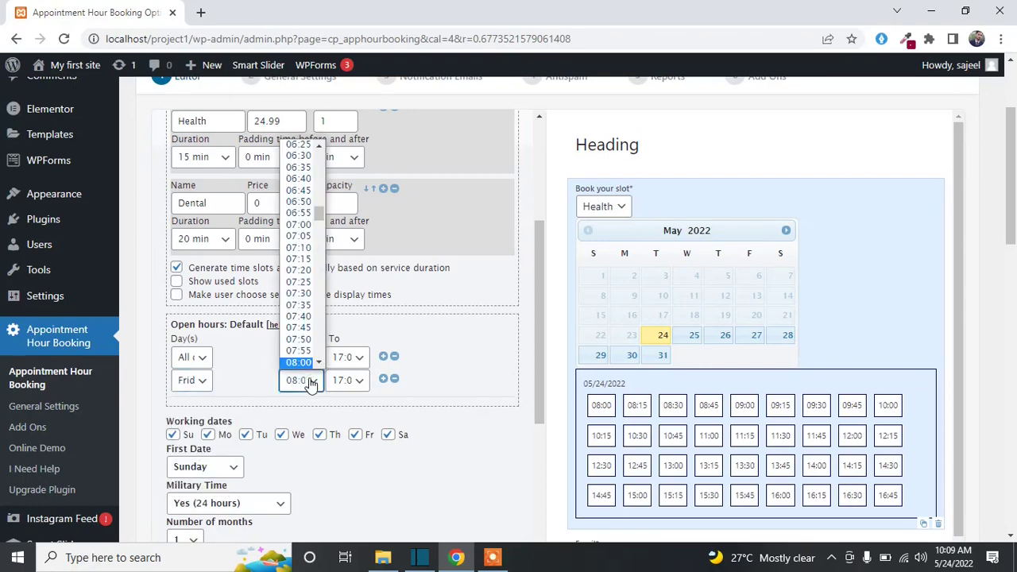
click(350, 381)
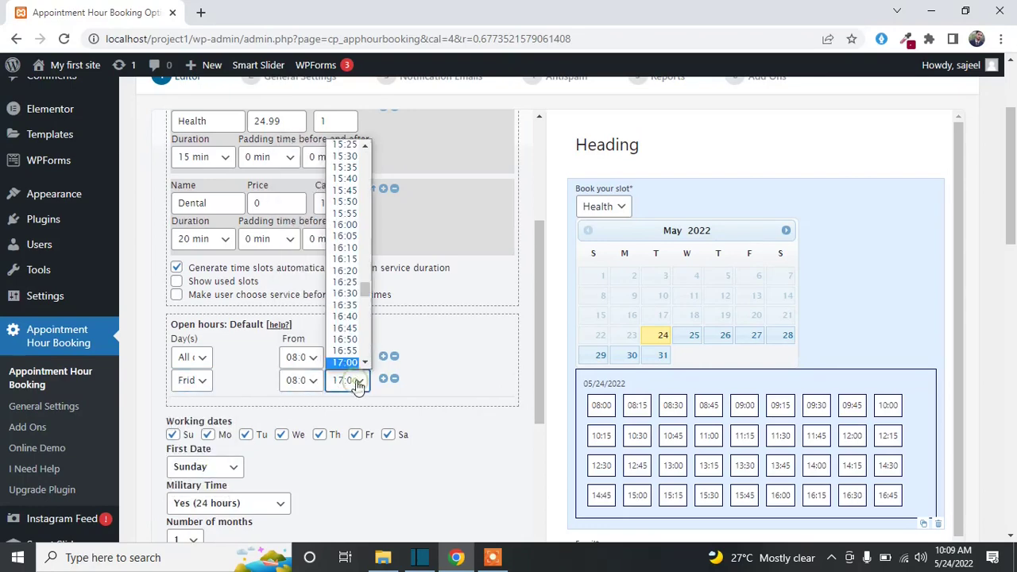
click(356, 215)
- Drop Sunday and Saturday from the working dates and start the week on Monday
scroll(415, 365, down, 2)
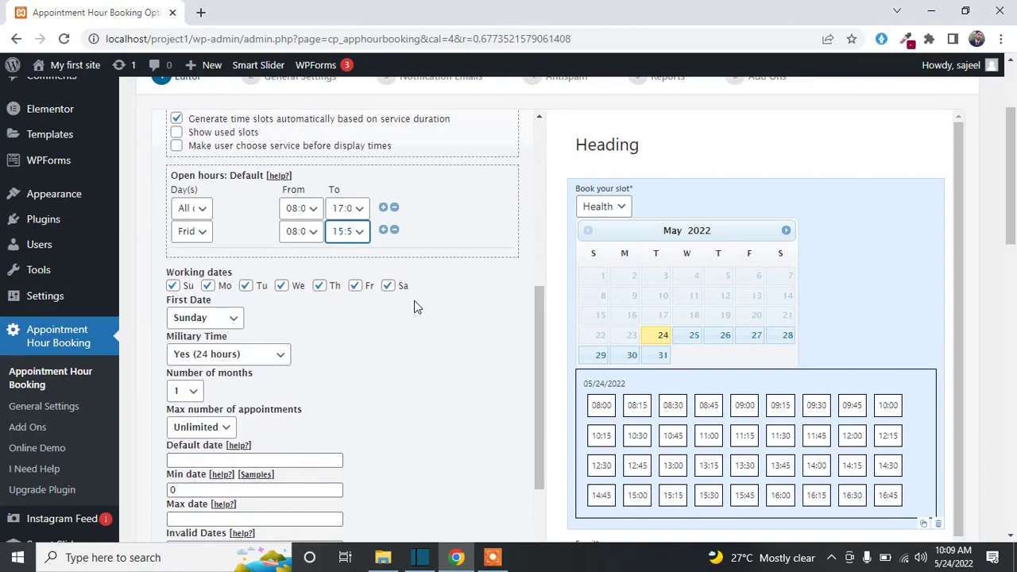
click(174, 288)
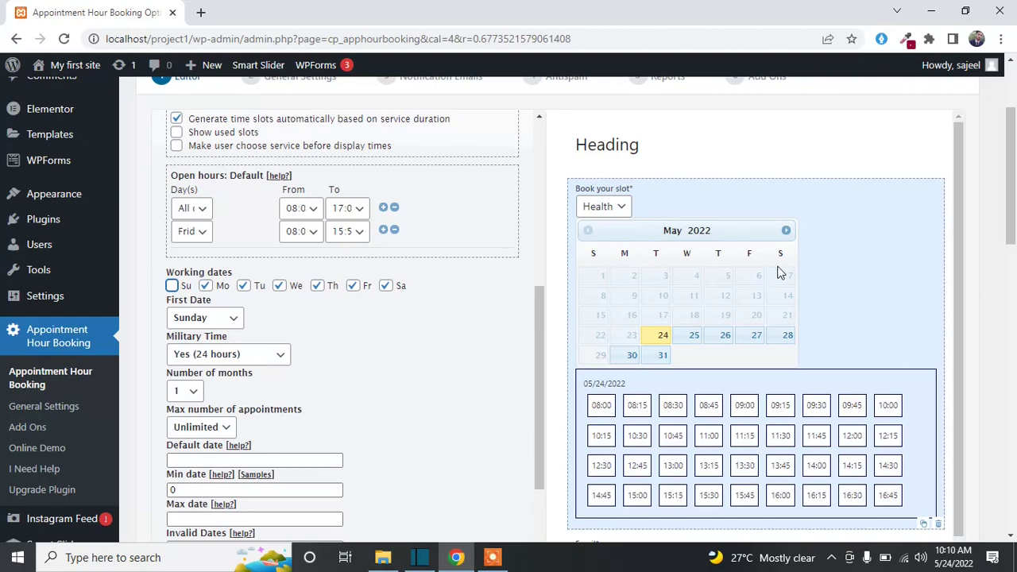
click(386, 286)
scroll(383, 363, down, 1)
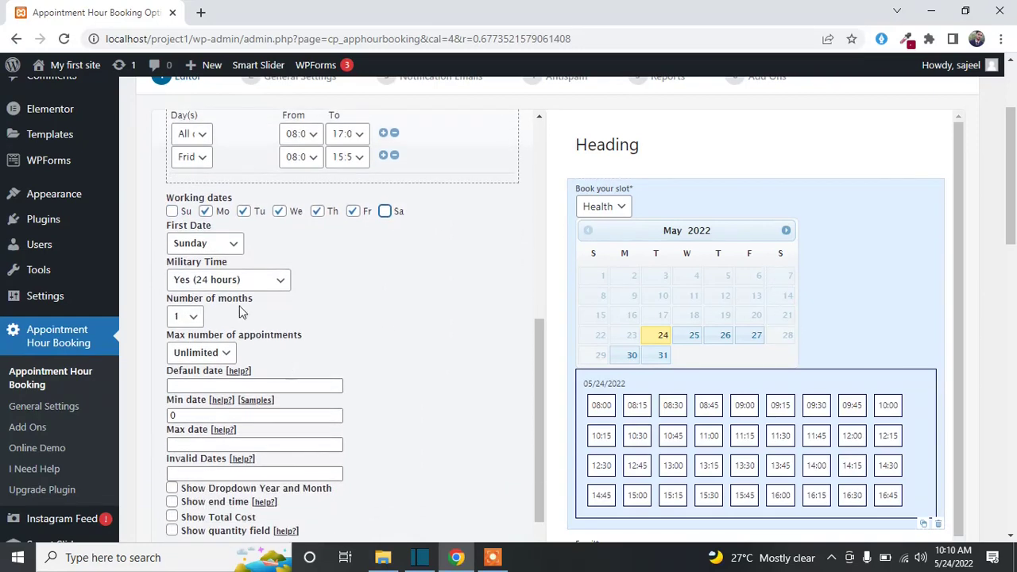
click(206, 250)
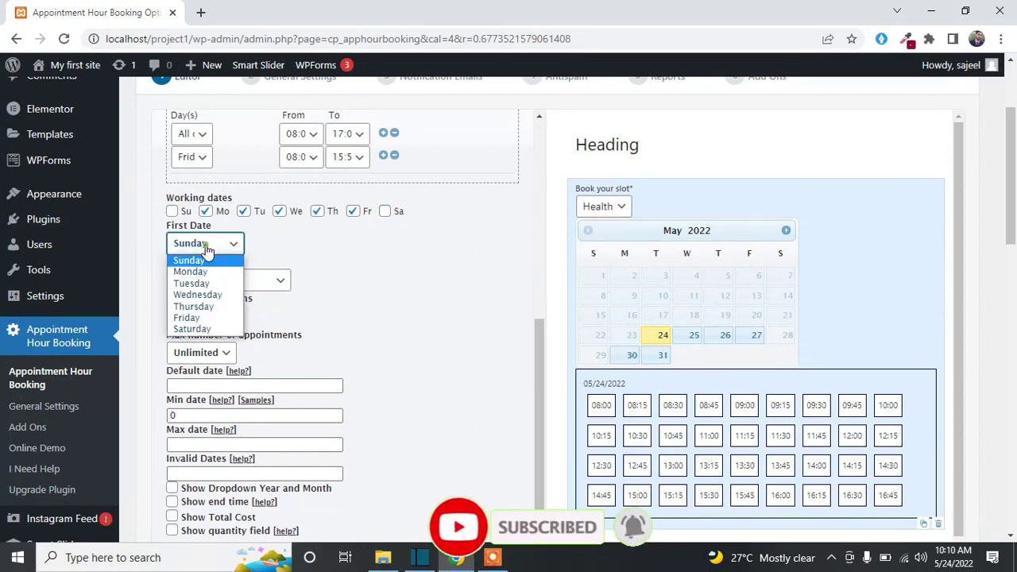
click(195, 272)
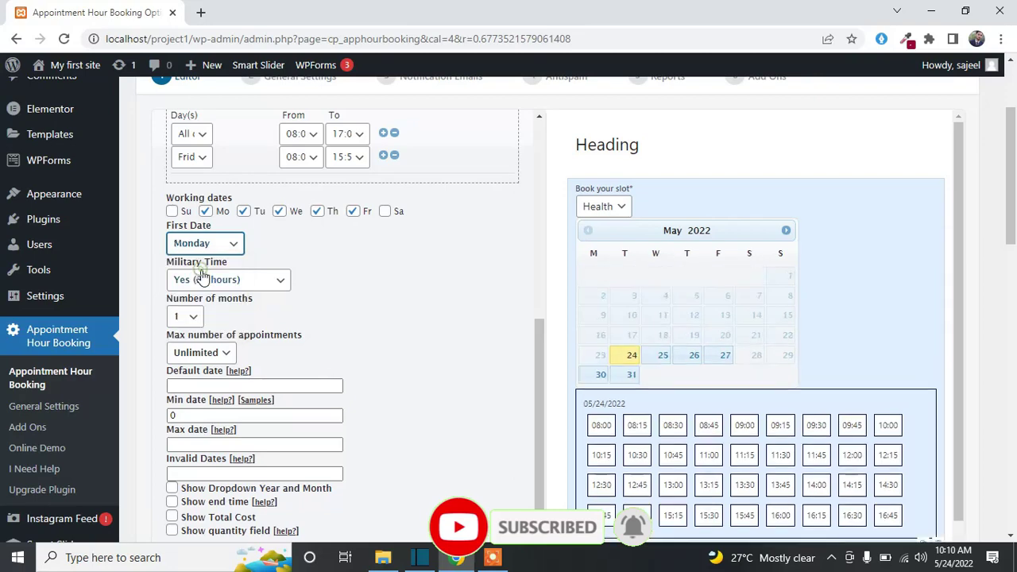
- Keep the 24-hour time format, 1 month shown, and unlimited maximum appointments
click(258, 281)
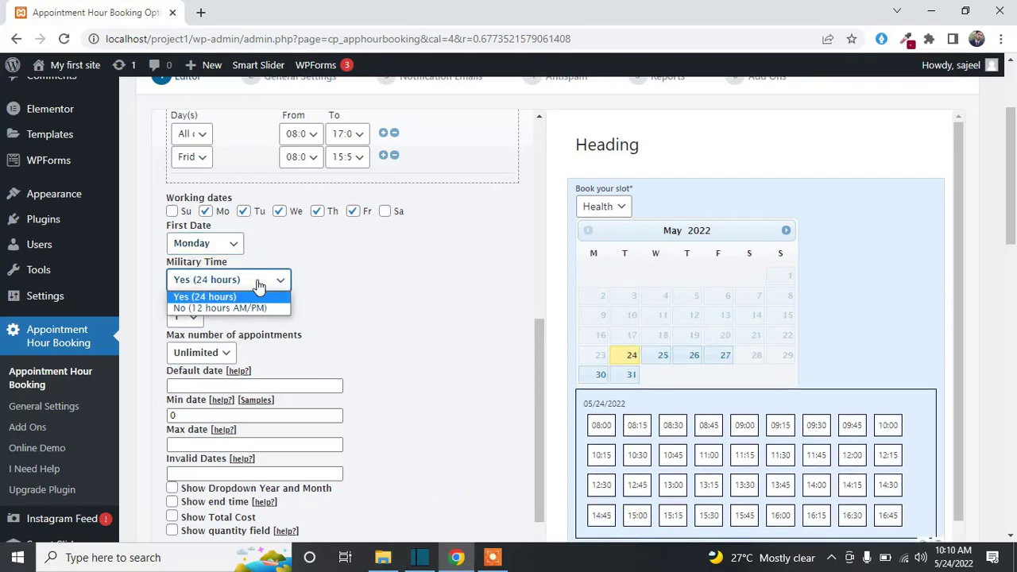
click(443, 285)
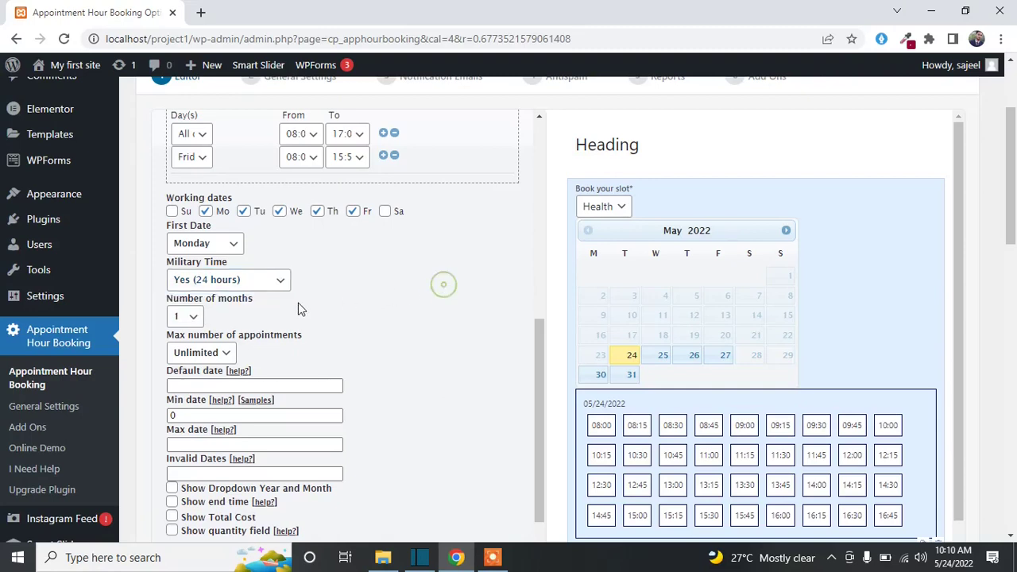
click(189, 318)
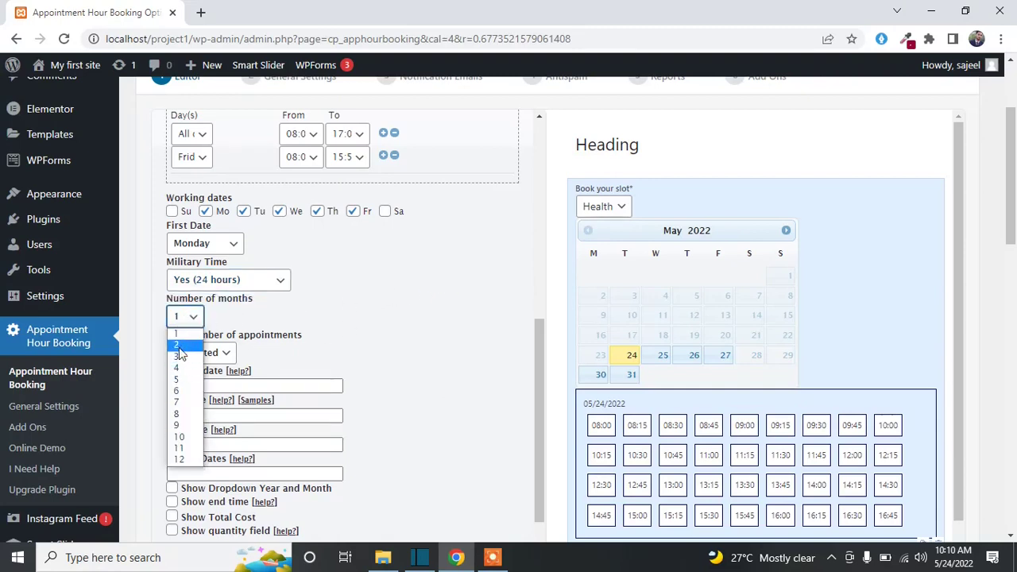
click(367, 326)
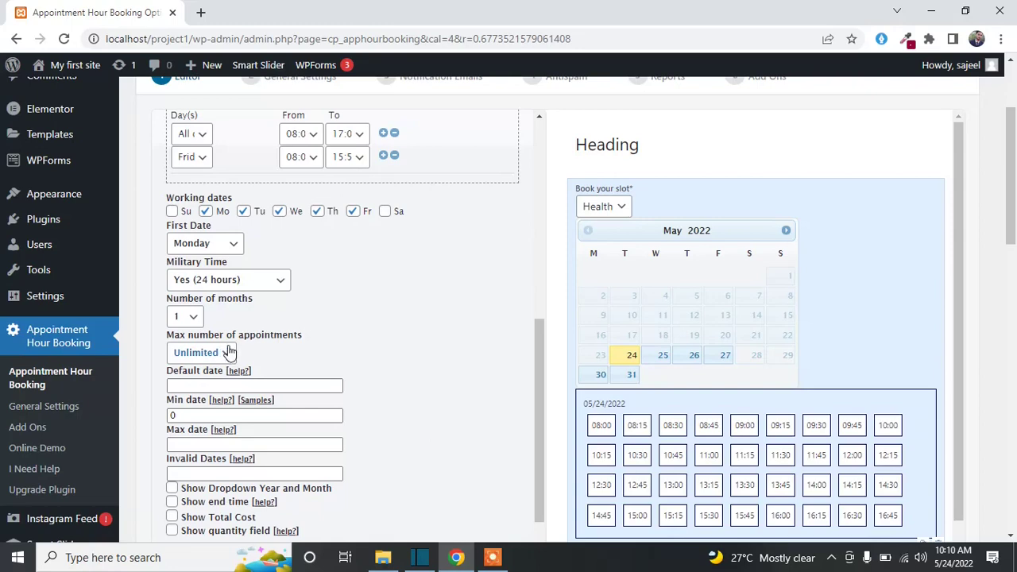
click(224, 352)
click(375, 322)
scroll(403, 362, down, 1)
scroll(334, 239, down, 2)
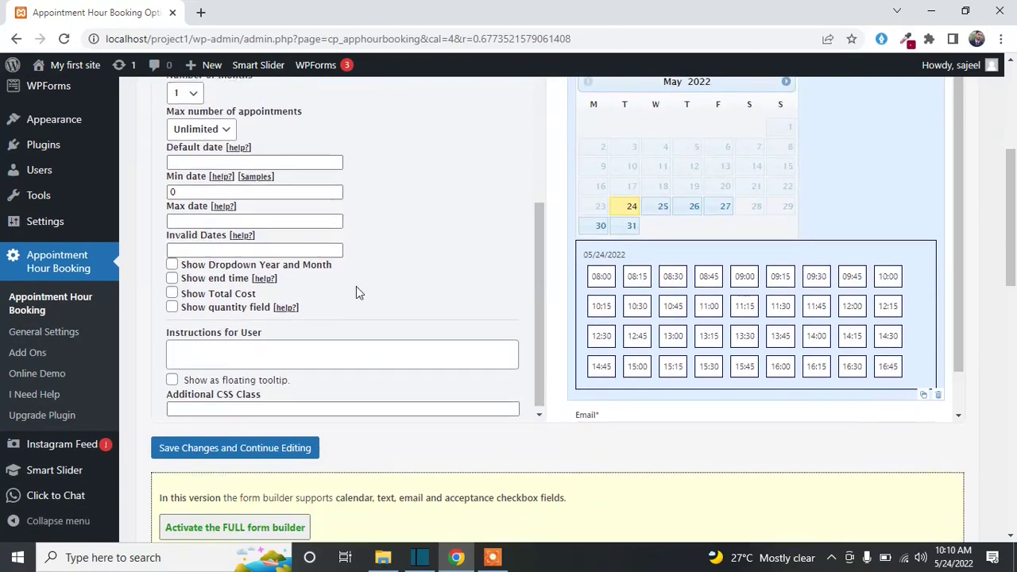
scroll(354, 289, up, 3)
scroll(355, 267, down, 2)
scroll(355, 278, up, 6)
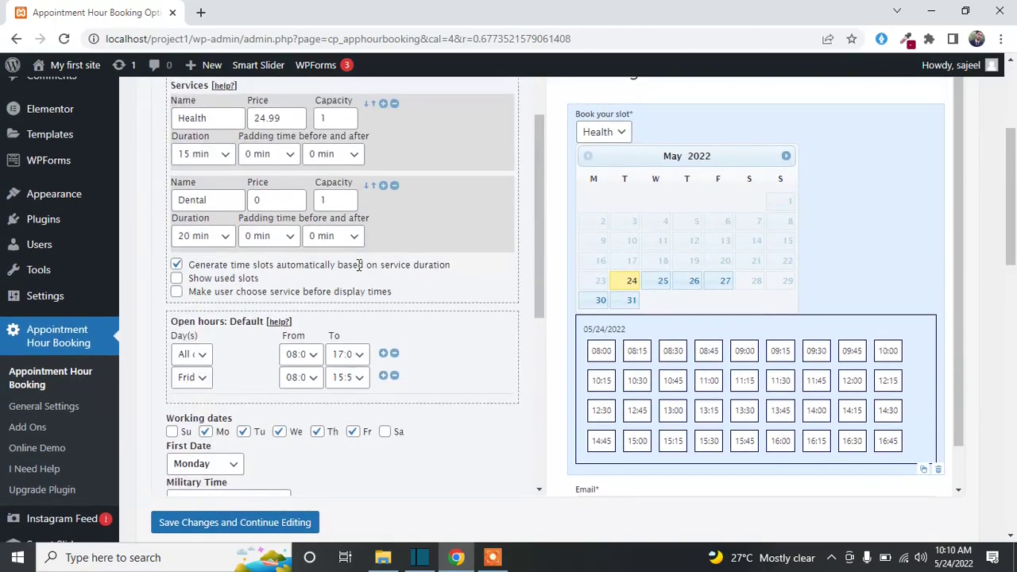
- In the form settings, apply the Modern form template
click(349, 280)
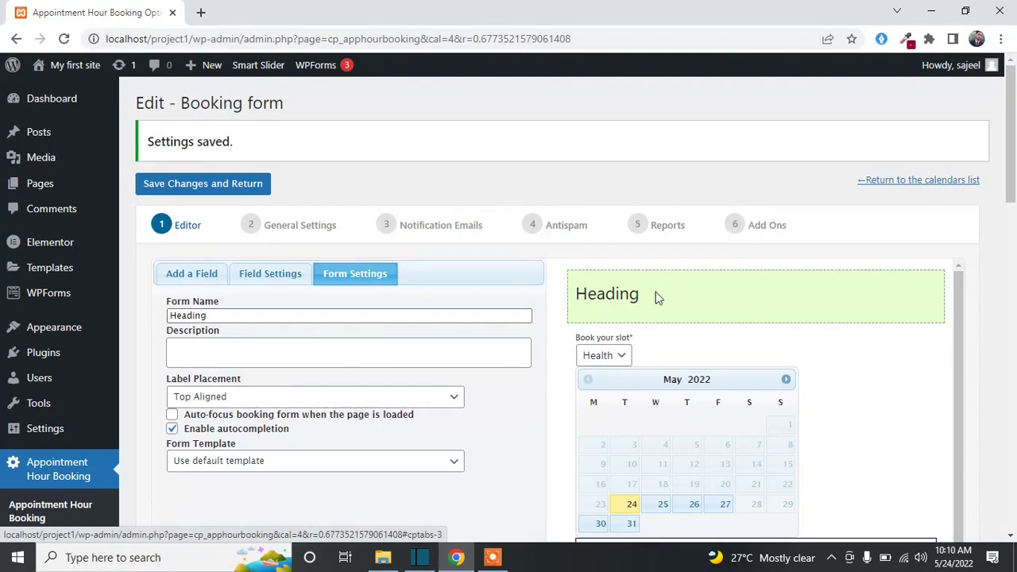
double_click(259, 312)
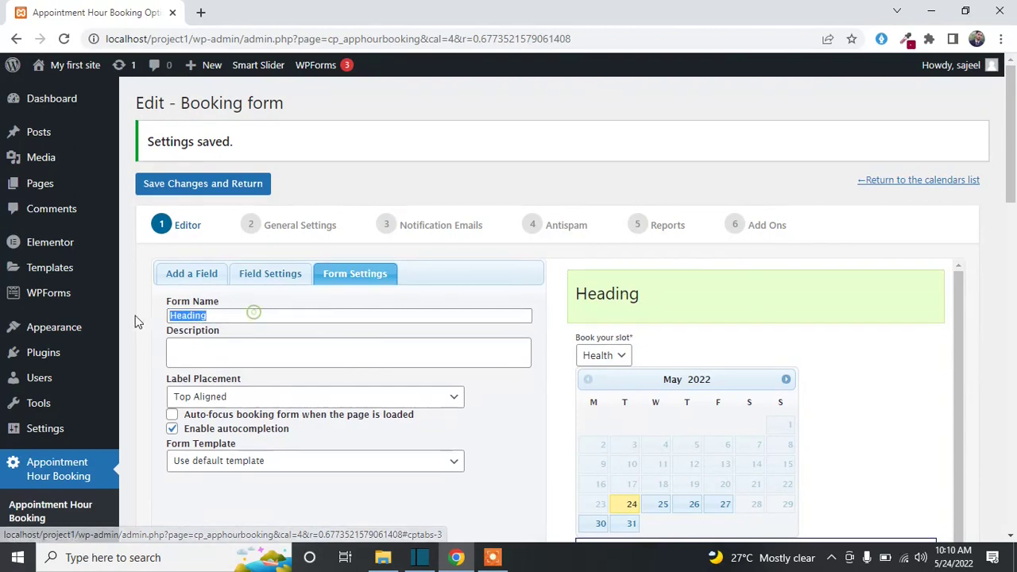
scroll(291, 397, down, 1)
click(274, 388)
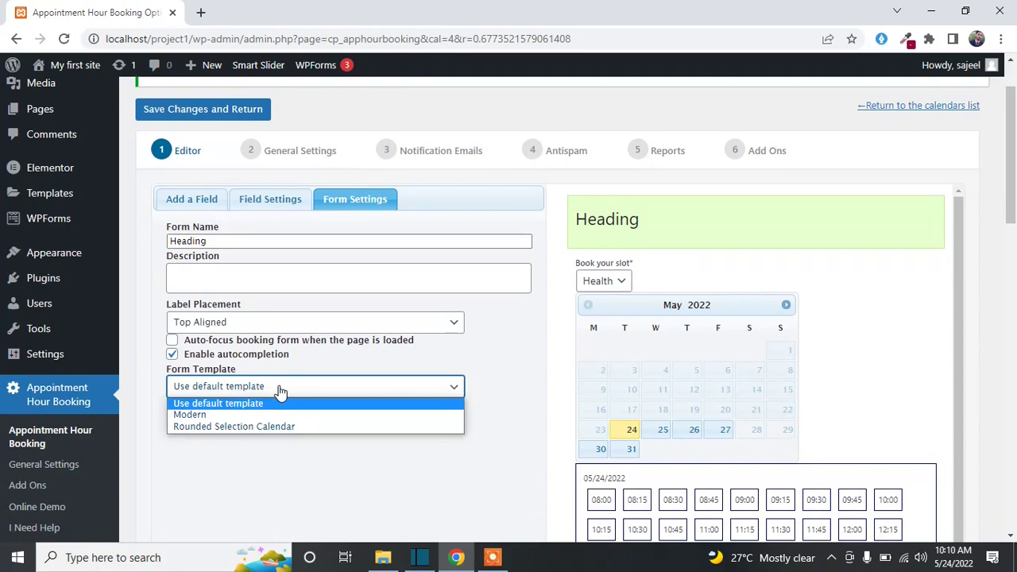
click(266, 414)
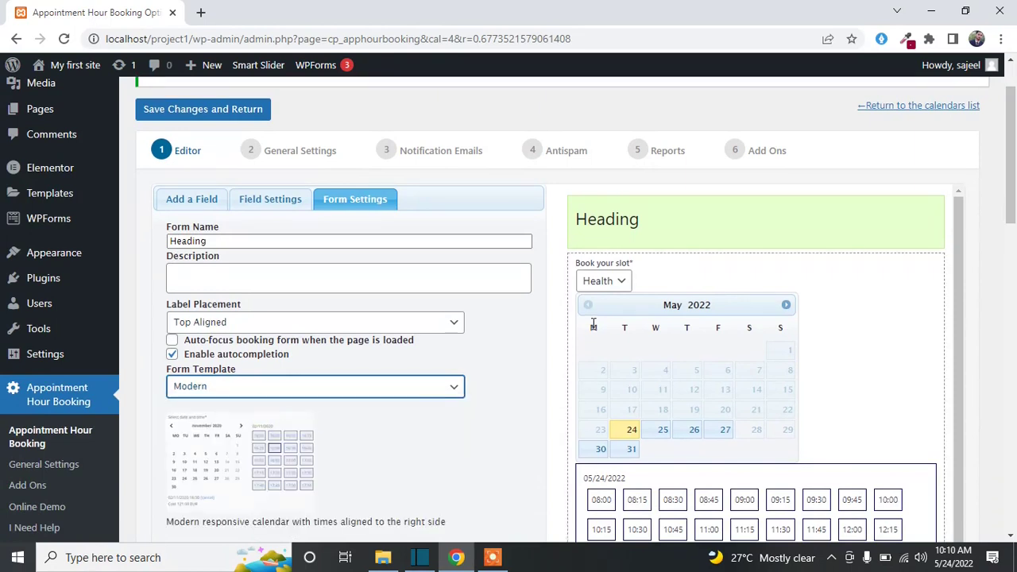
- Briefly try Rounded Selection Calendar, revert to Modern, and save while continuing to edit
scroll(593, 323, down, 1)
click(265, 389)
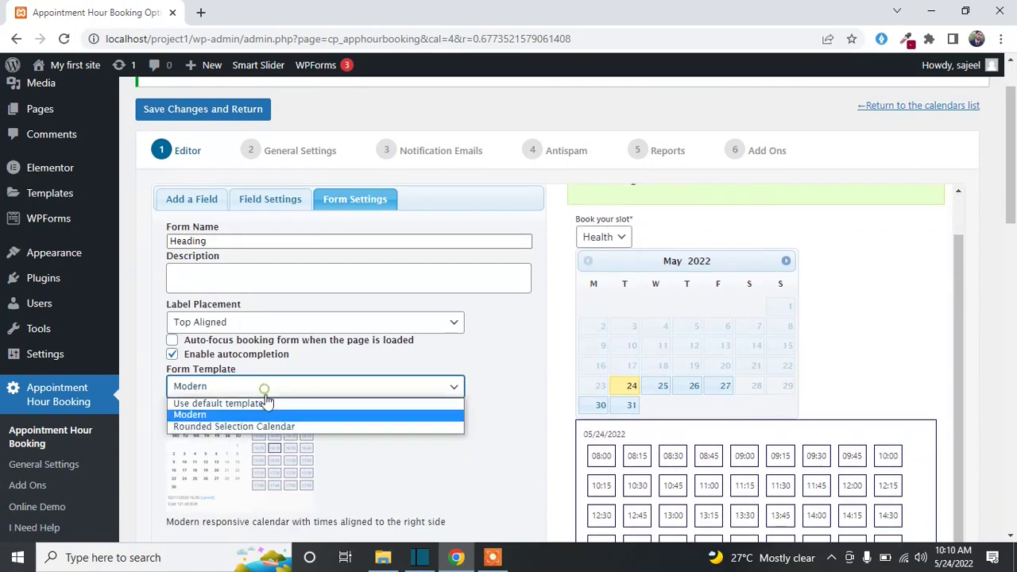
click(266, 427)
scroll(299, 432, down, 2)
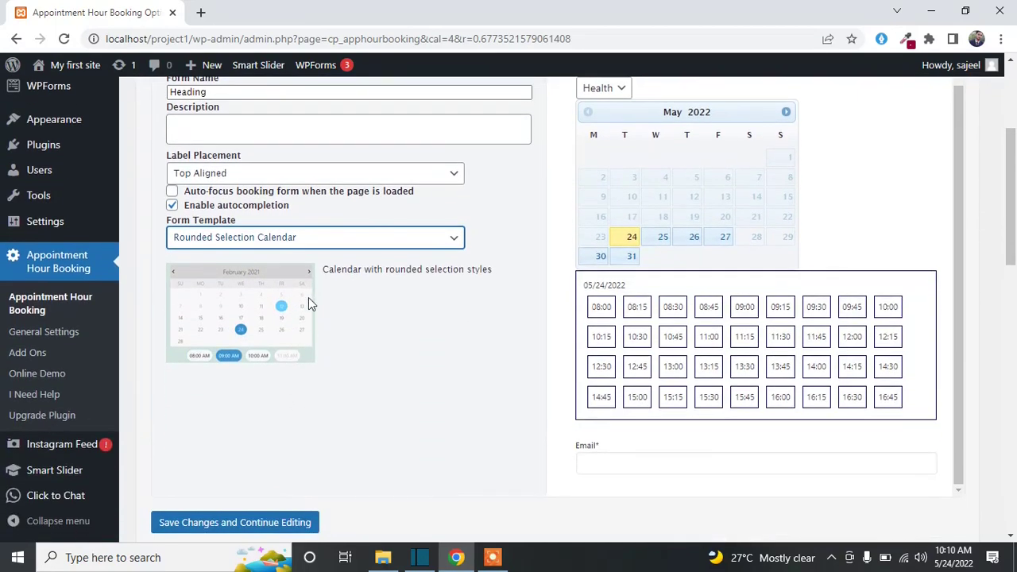
click(311, 240)
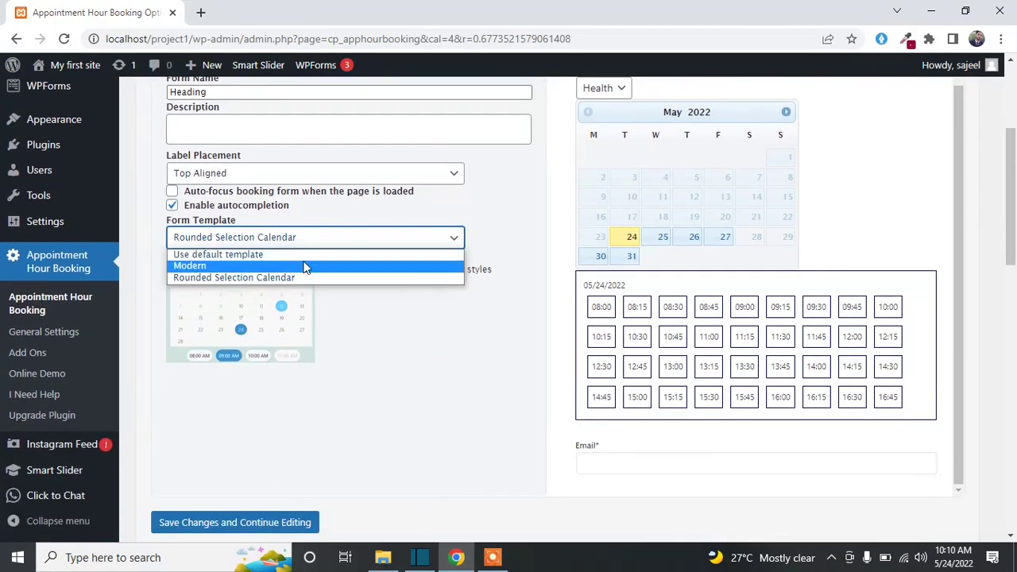
click(304, 268)
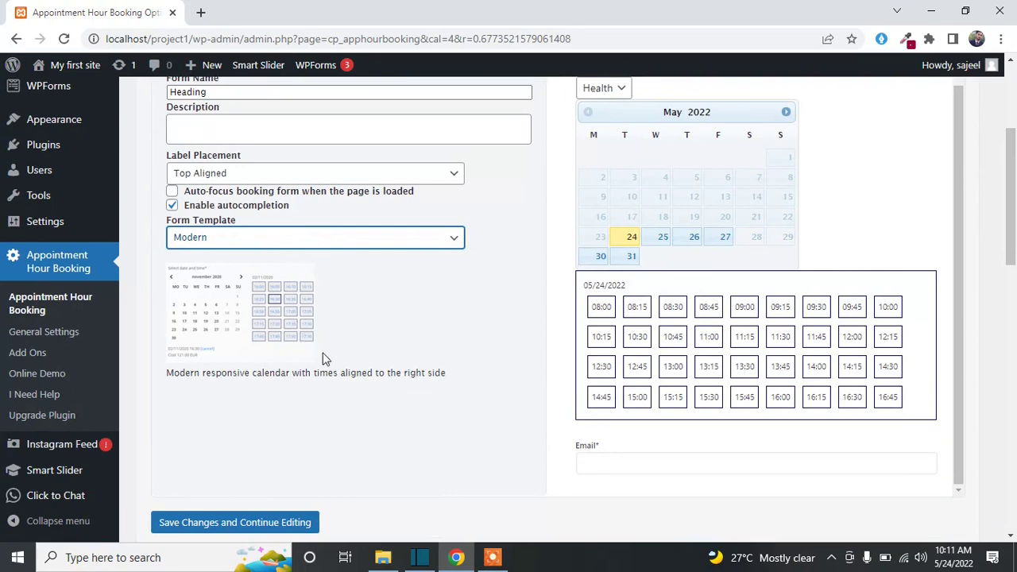
scroll(323, 360, down, 1)
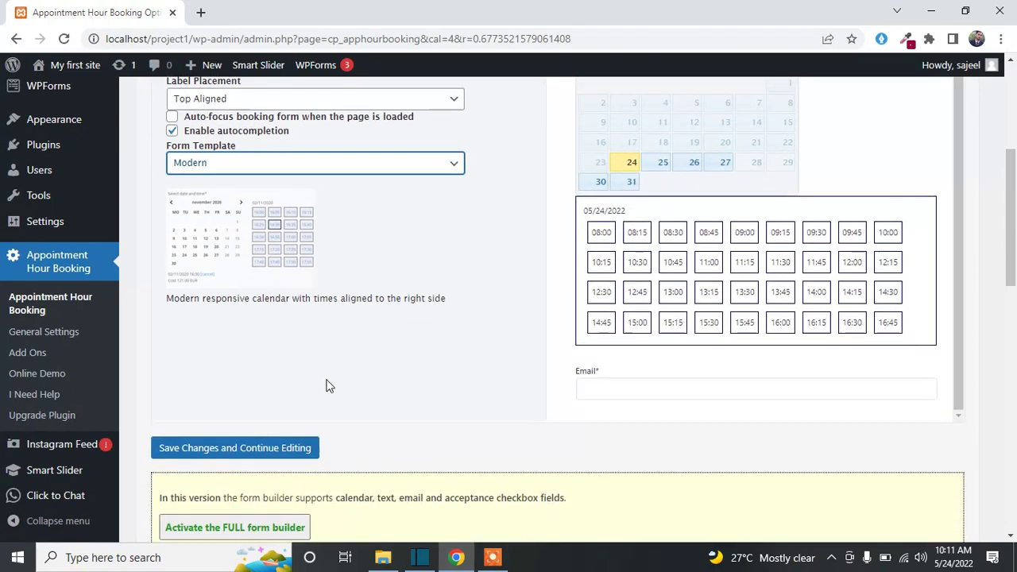
click(235, 448)
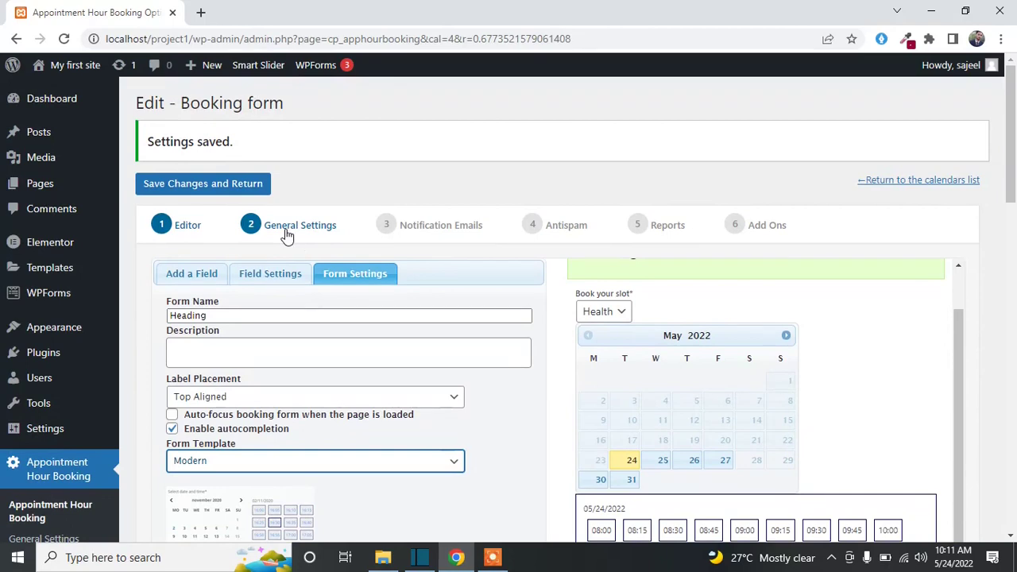
click(288, 230)
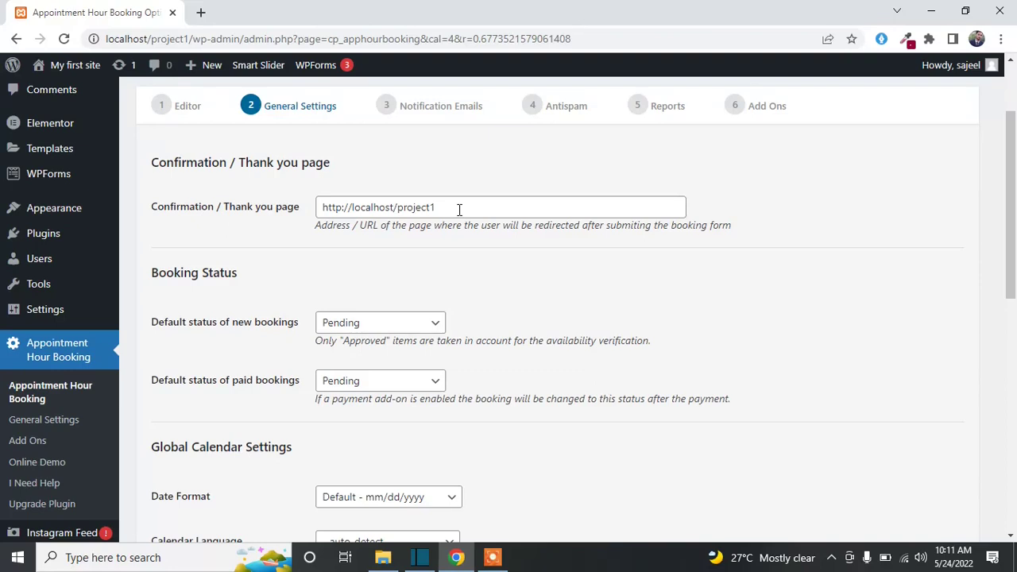
scroll(450, 266, down, 1)
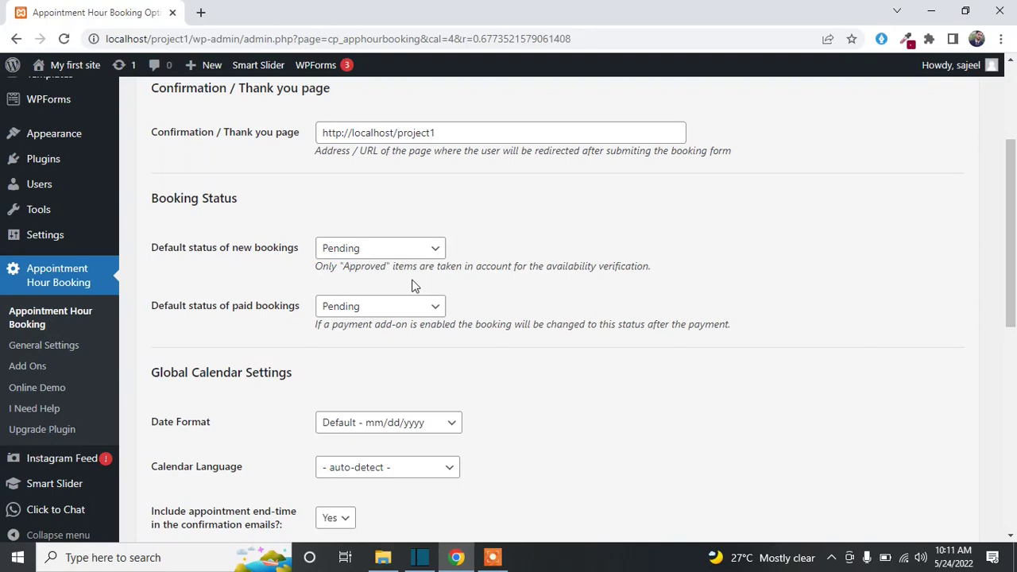
scroll(422, 326, down, 1)
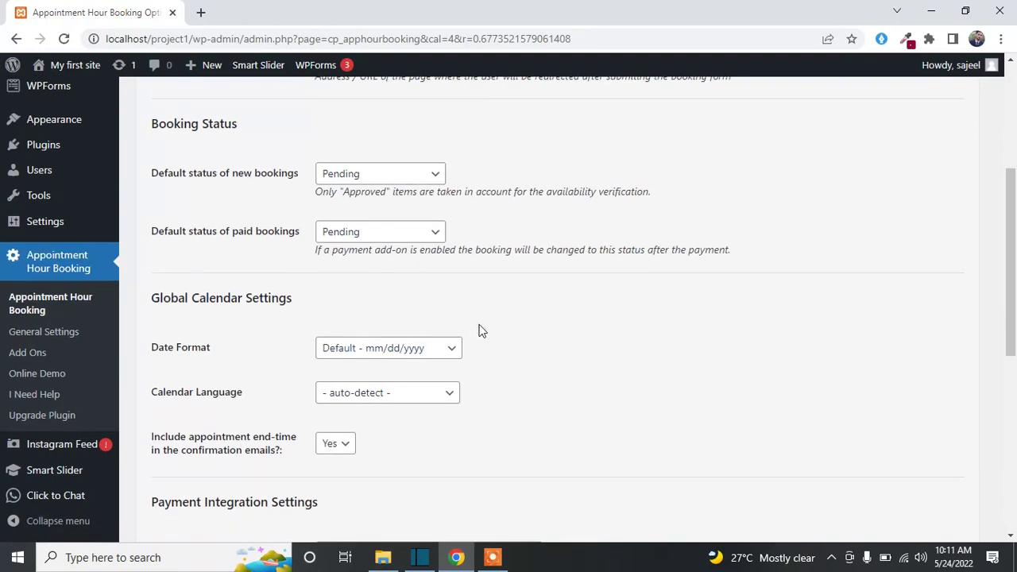
scroll(399, 302, down, 1)
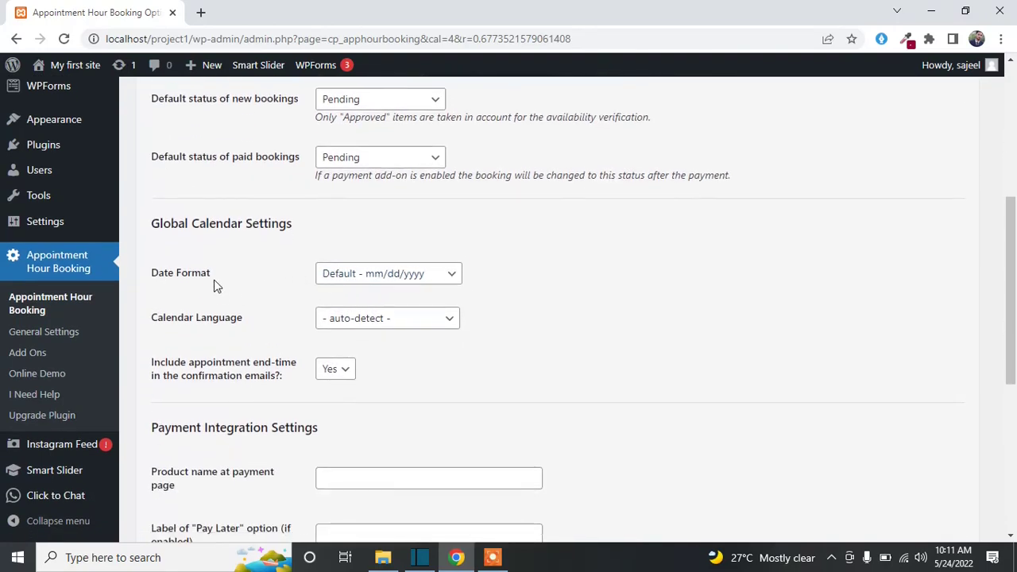
scroll(226, 285, down, 2)
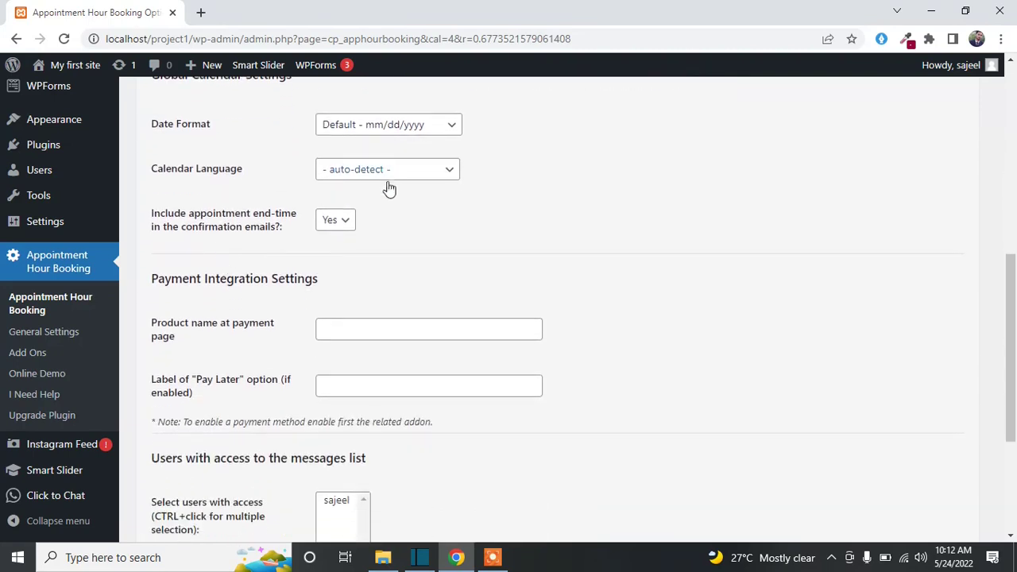
scroll(381, 278, down, 1)
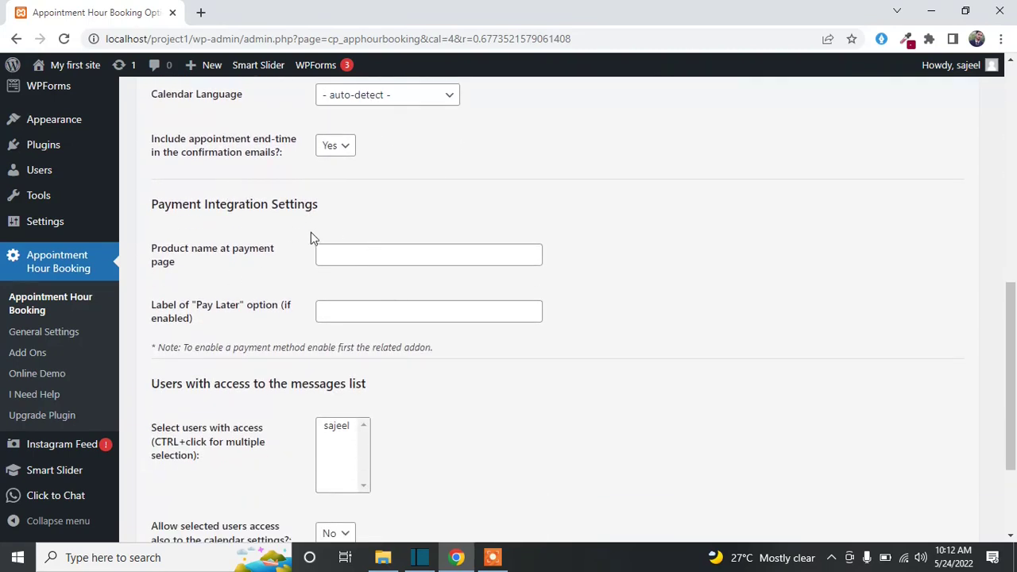
scroll(291, 390, down, 2)
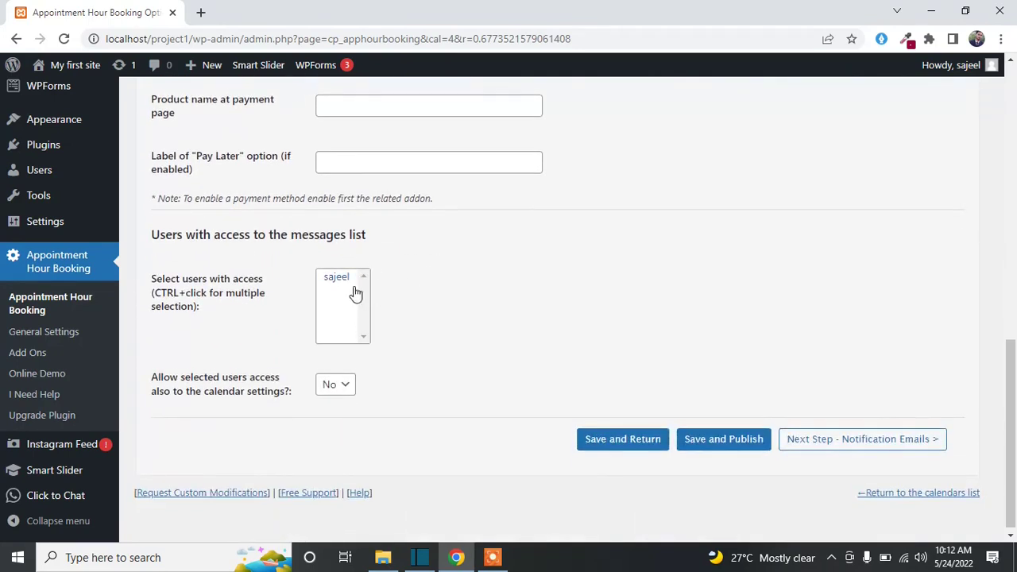
scroll(360, 291, up, 12)
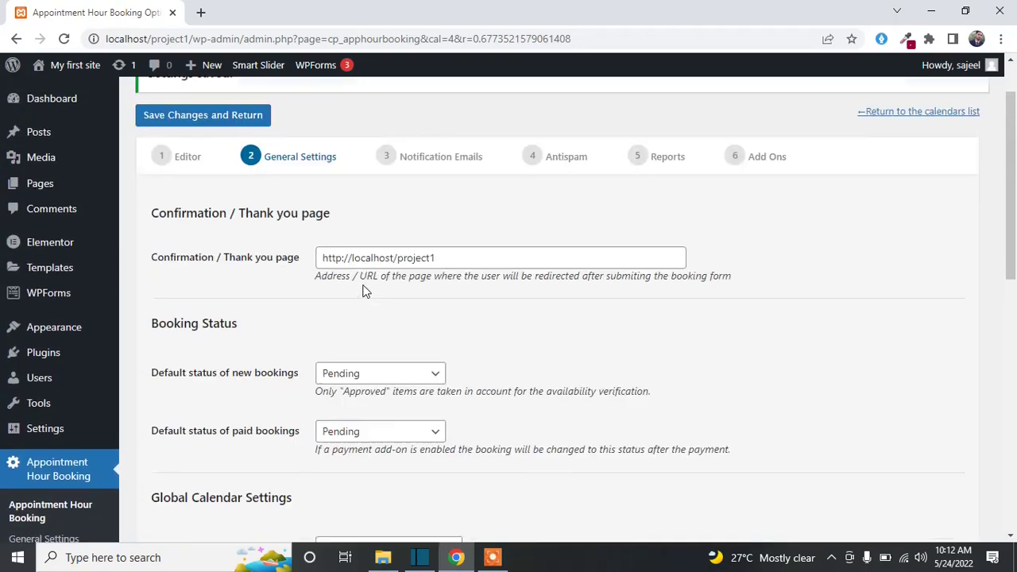
scroll(363, 290, up, 1)
- Review the admin and customer notification email settings, then return to the top
click(408, 226)
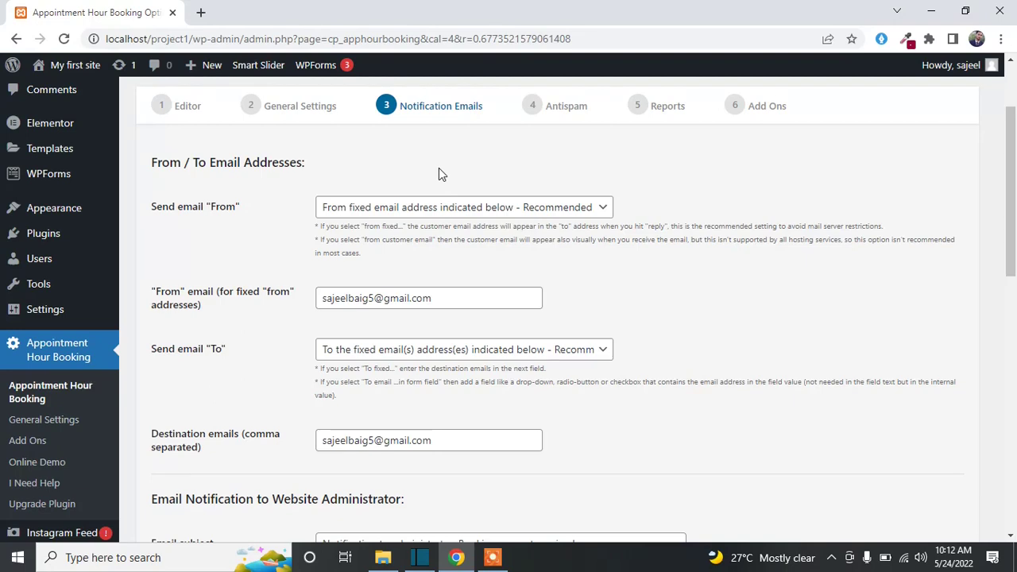
scroll(436, 278, down, 6)
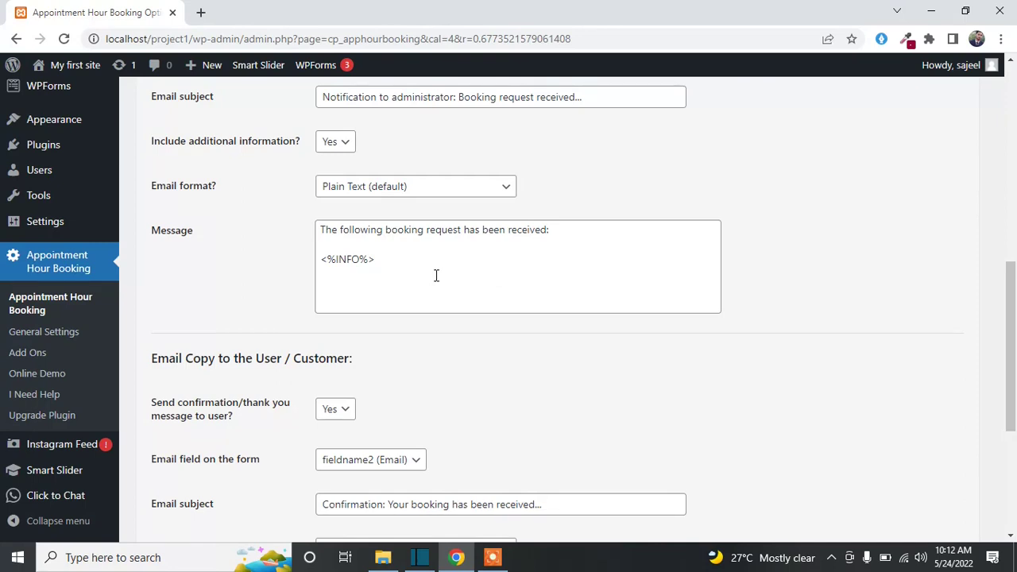
scroll(480, 290, down, 2)
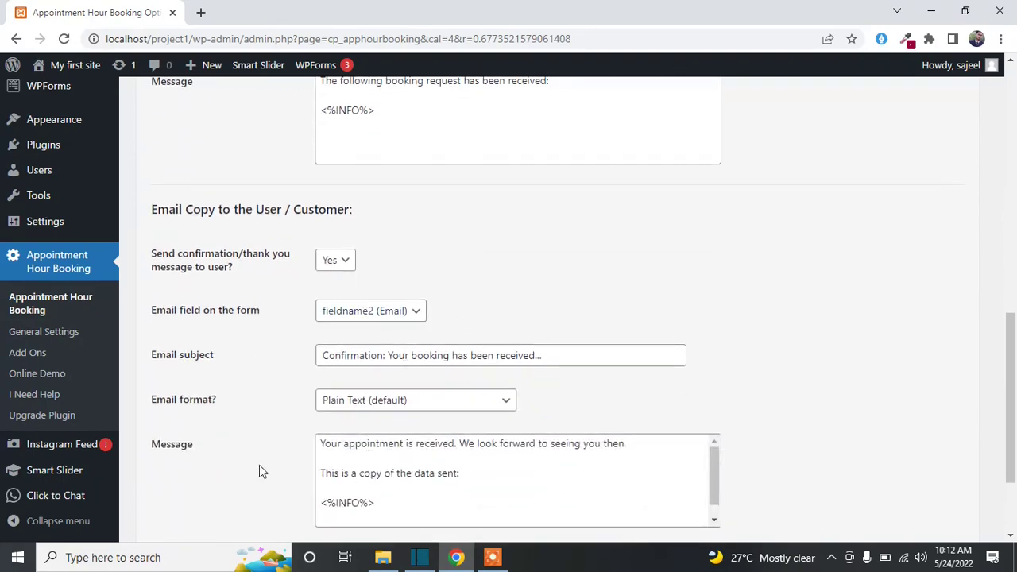
scroll(464, 475, down, 2)
scroll(470, 379, up, 10)
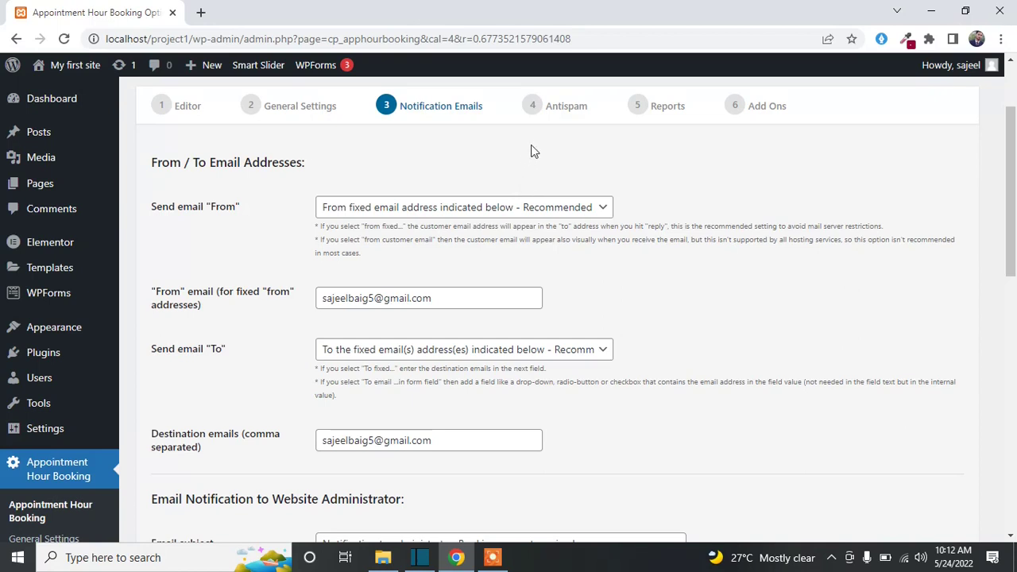
- Leave Antispam captcha verification at No and save the form settings
click(541, 117)
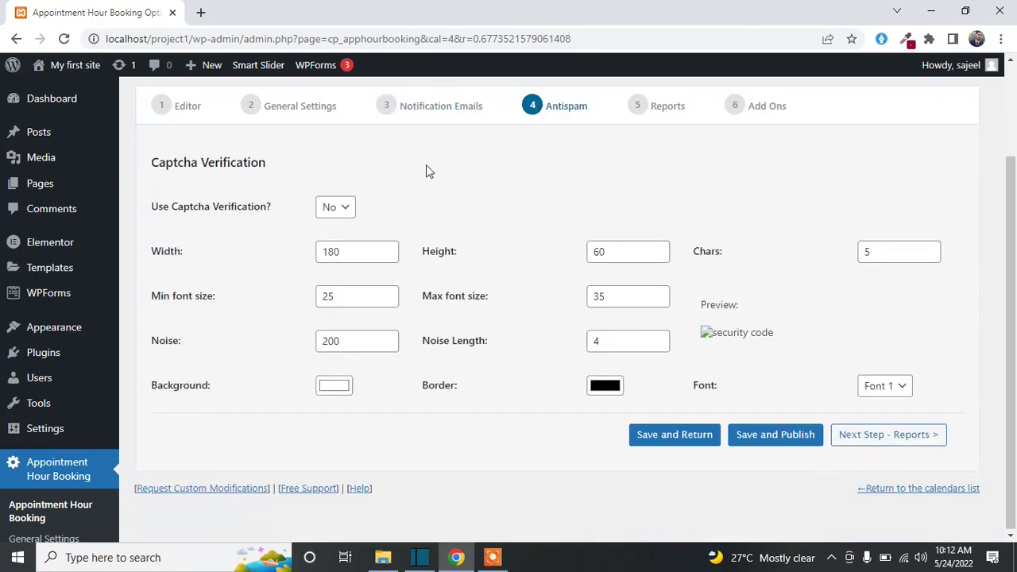
click(342, 213)
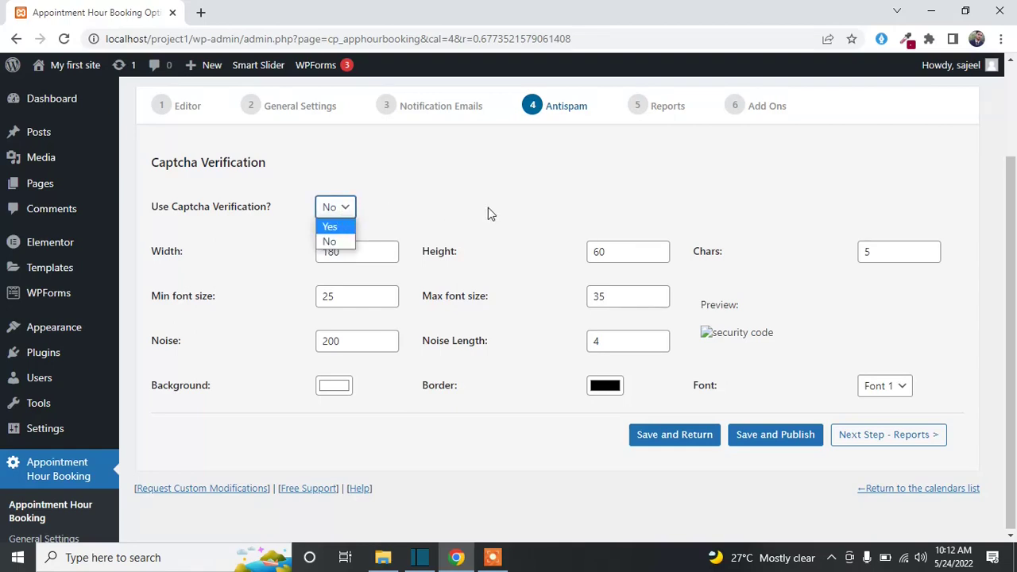
click(329, 241)
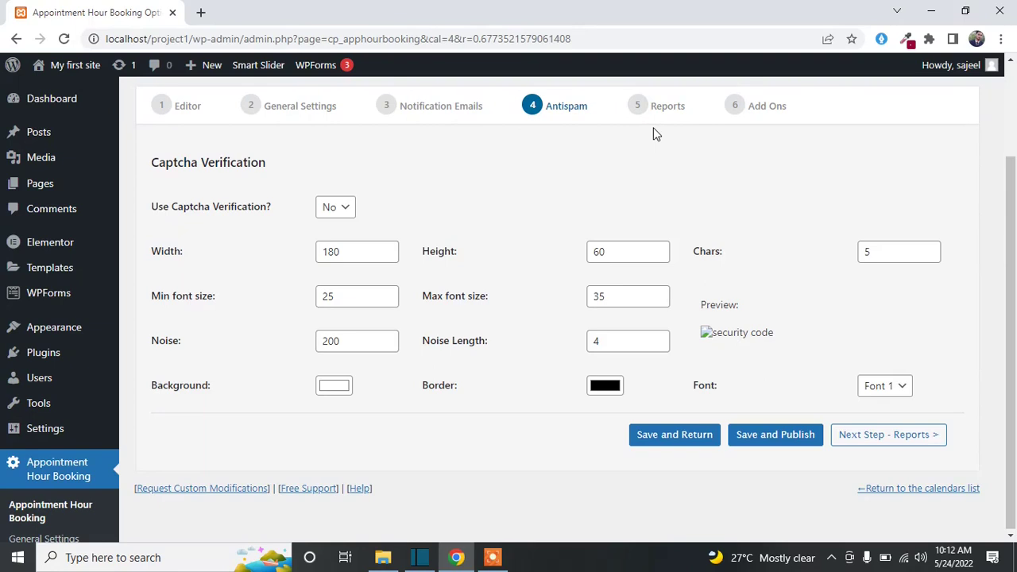
click(739, 127)
- Use Save and Publish to reach the publish page for a new 'Booking Form' page
scroll(704, 263, down, 1)
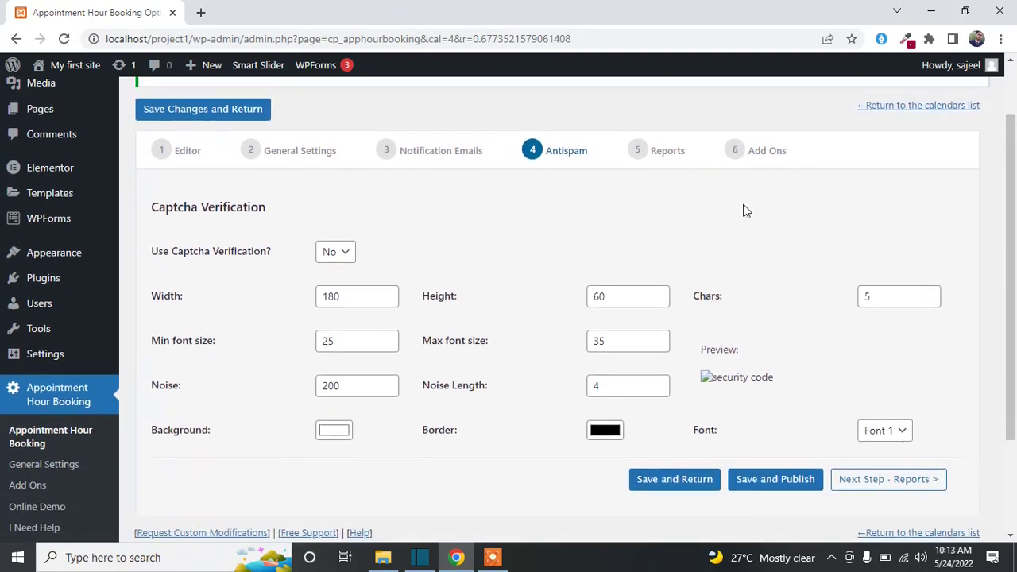
scroll(746, 203, down, 1)
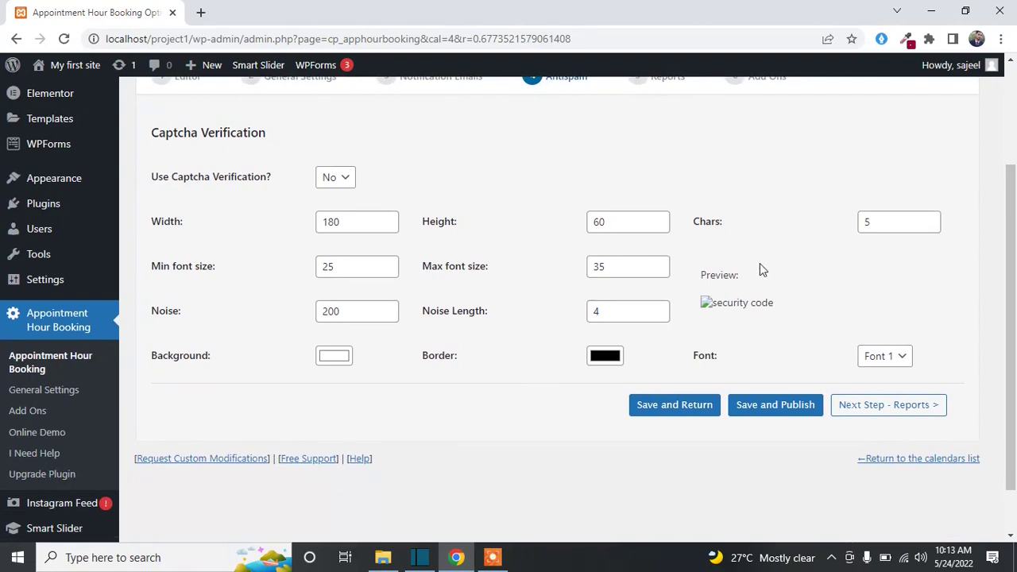
click(769, 410)
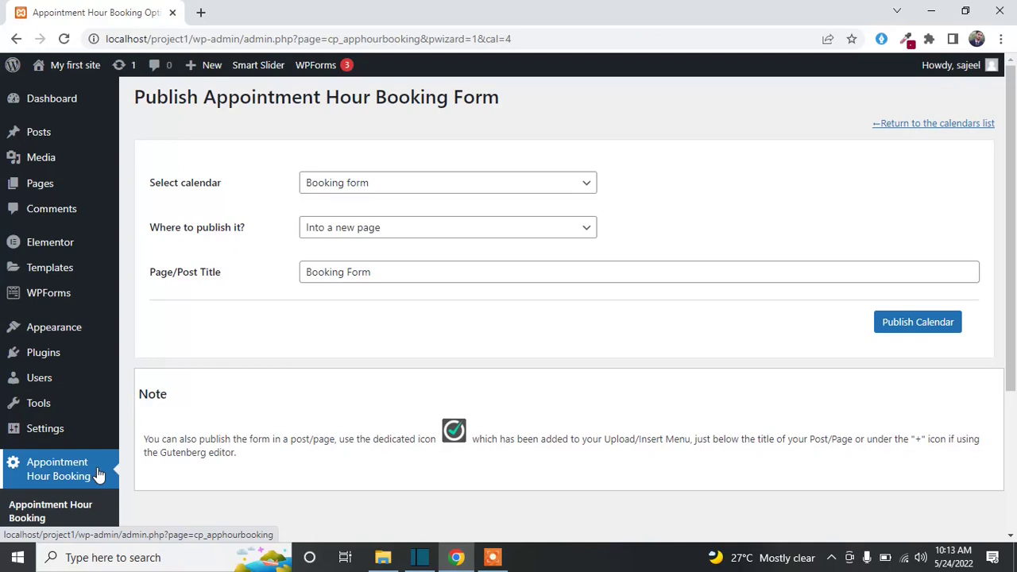
- Open All Pages in a new tab, then return to the Appointment Hour Booking calendars list
mouse_move(42, 195)
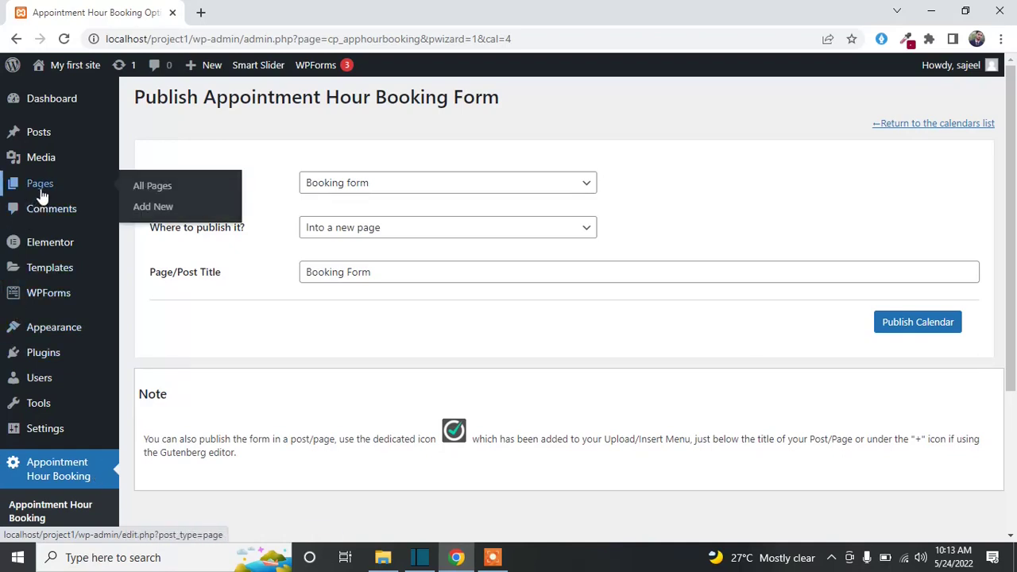
right_click(143, 193)
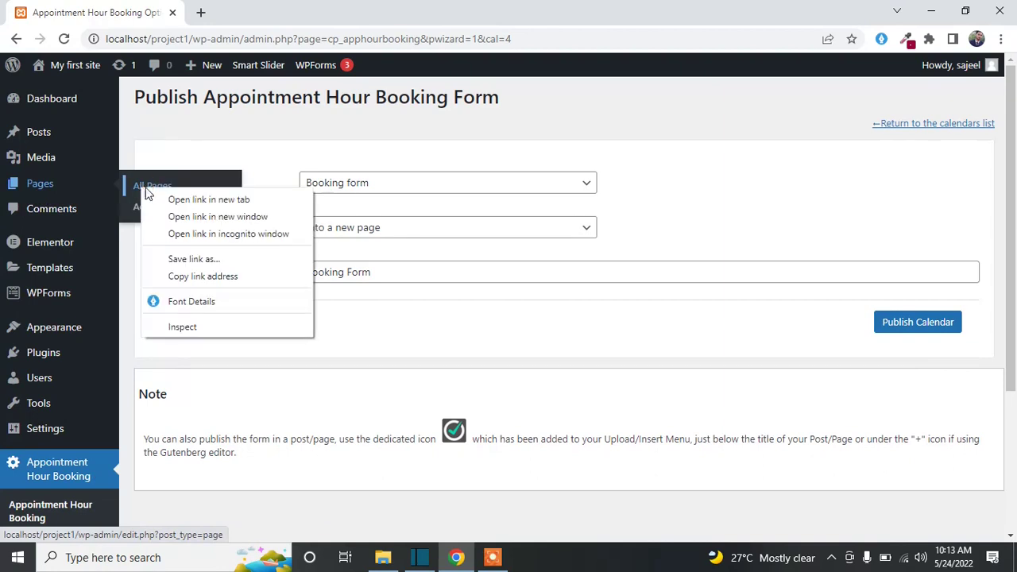
click(196, 201)
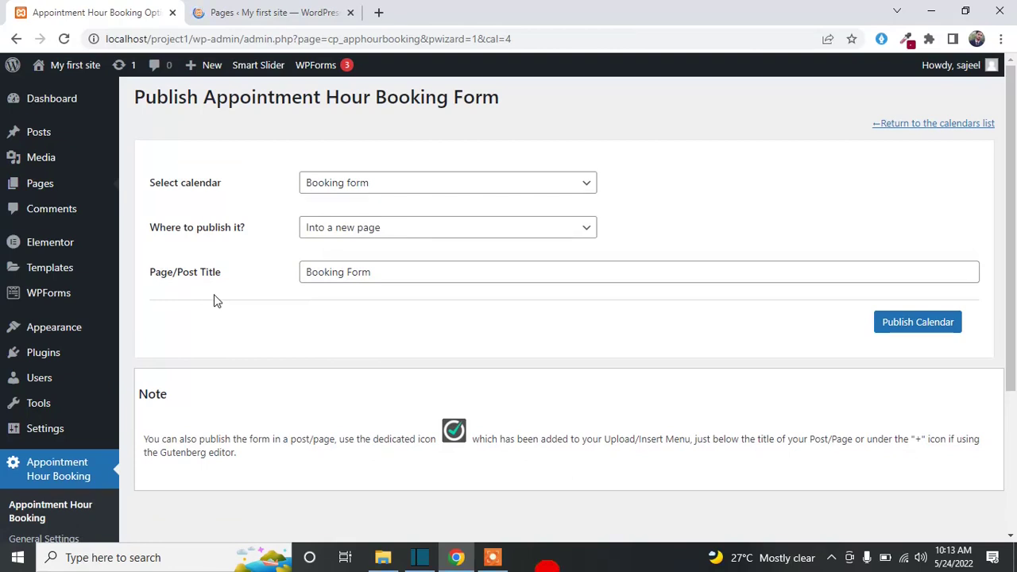
click(67, 474)
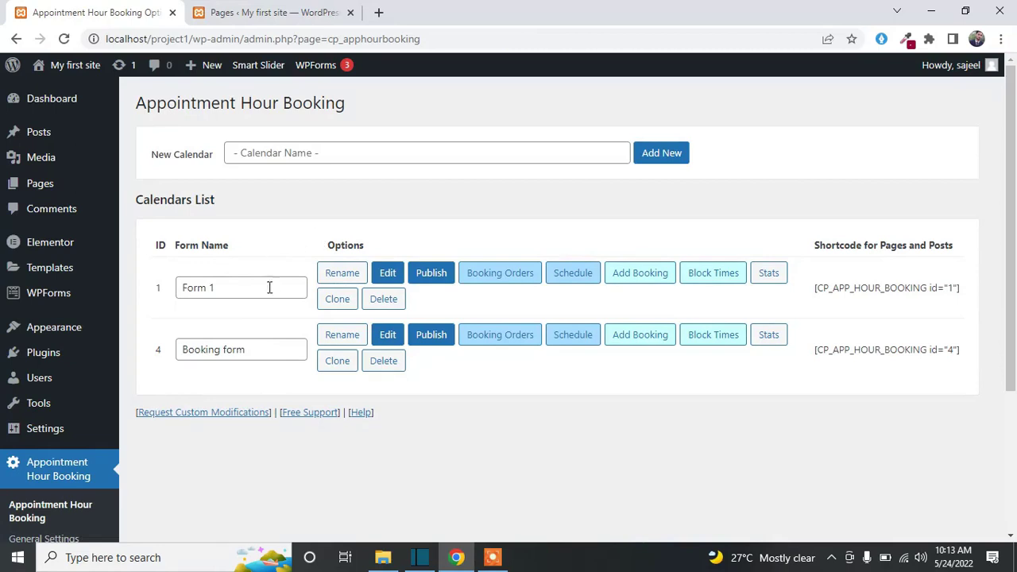
- Select the [CP_APP_HOUR_BOOKING id="4"] shortcode and switch to the Pages tab
double_click(818, 349)
triple_click(818, 350)
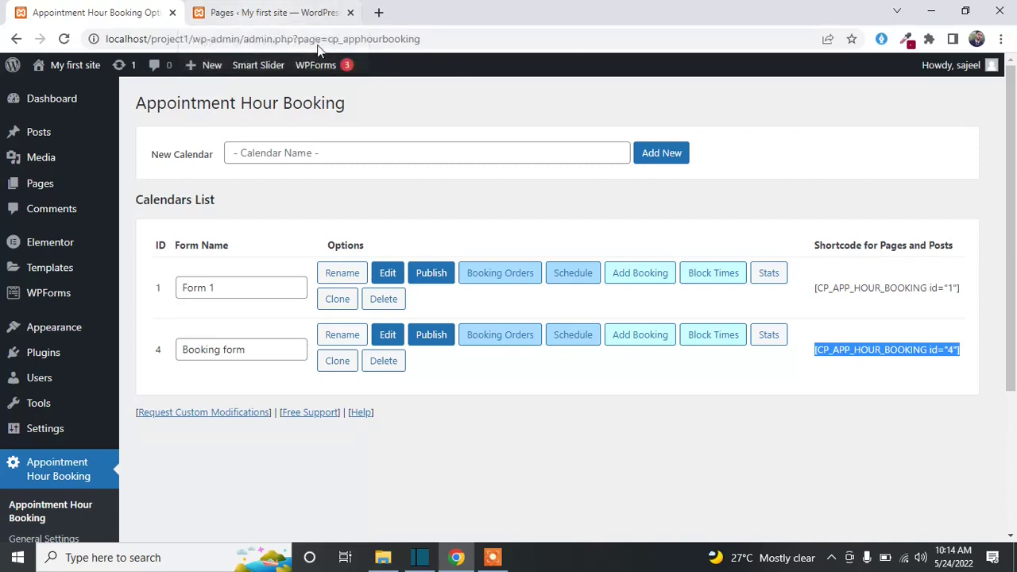
click(295, 10)
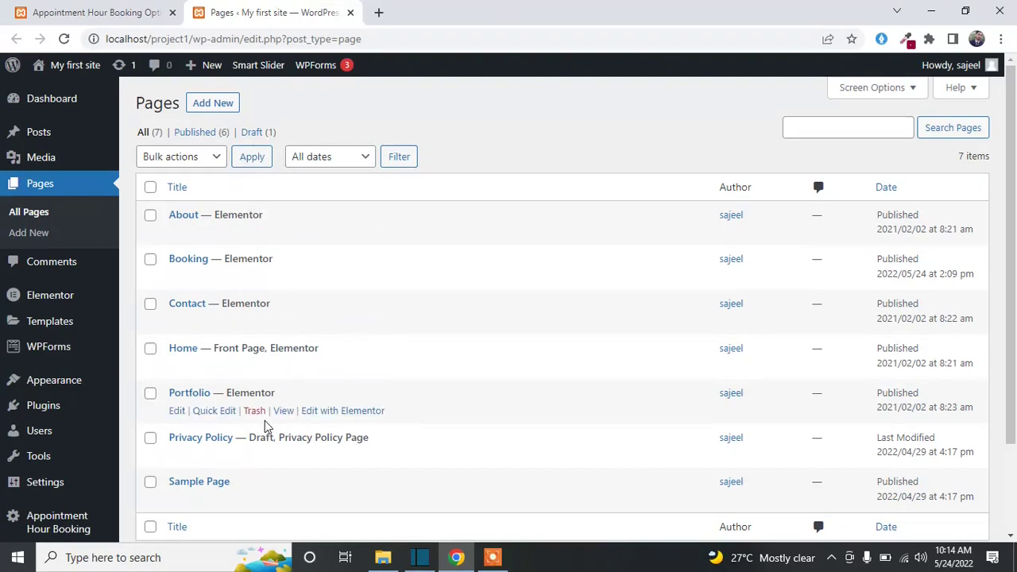
- Open the Booking page's Edit with Elementor link in a new tab and switch to it
click(316, 282)
right_click(315, 282)
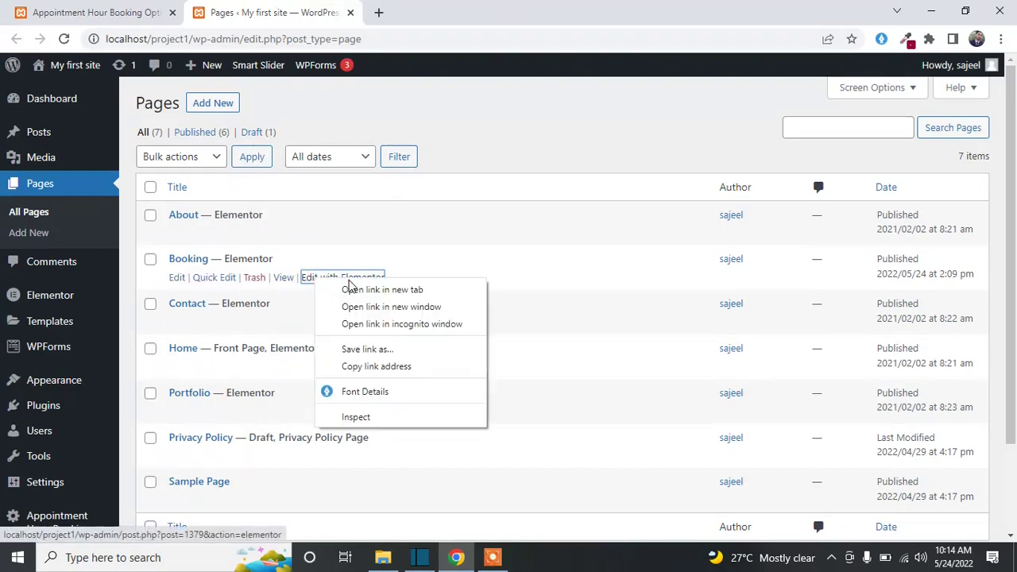
click(364, 290)
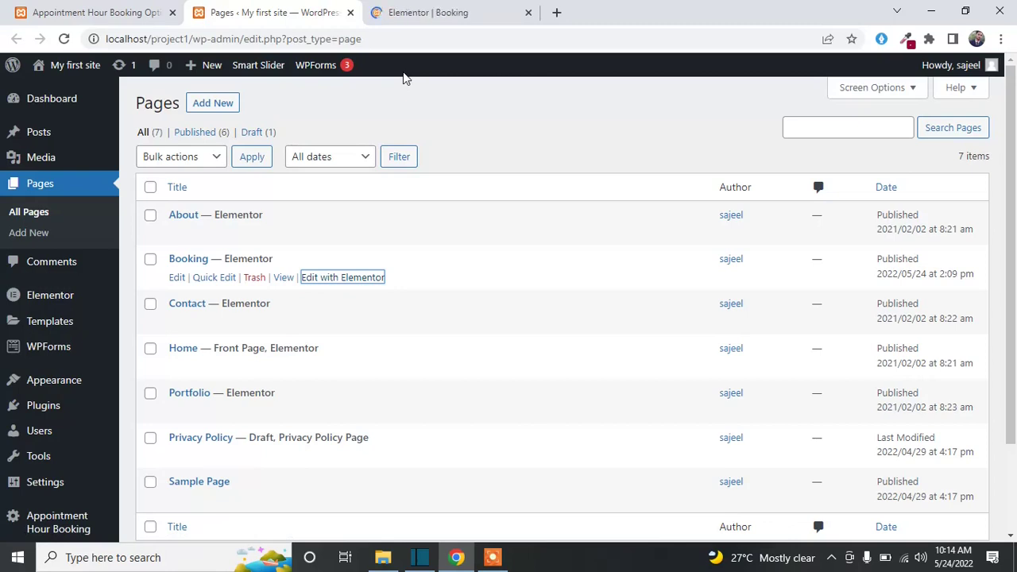
click(83, 13)
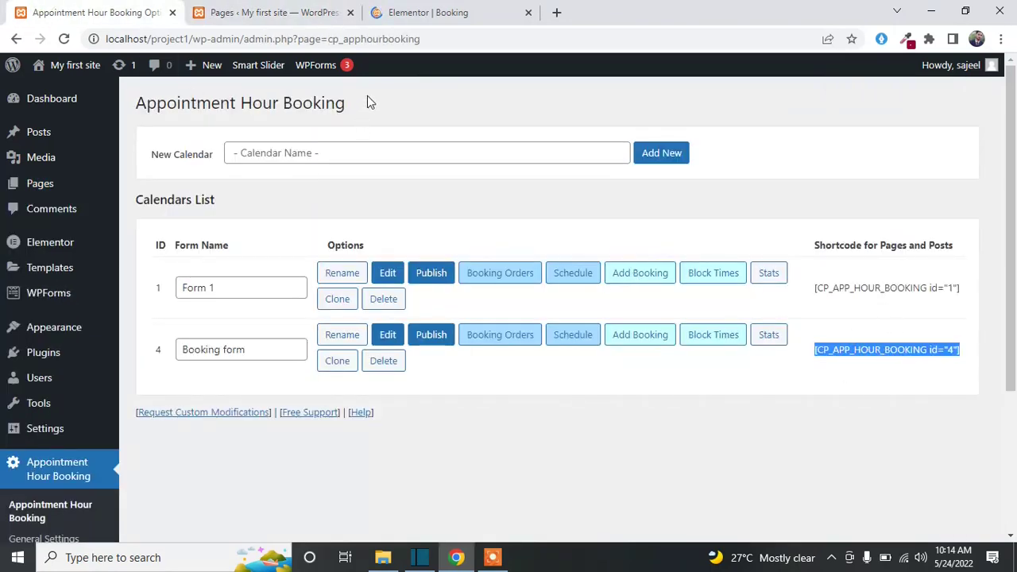
click(412, 6)
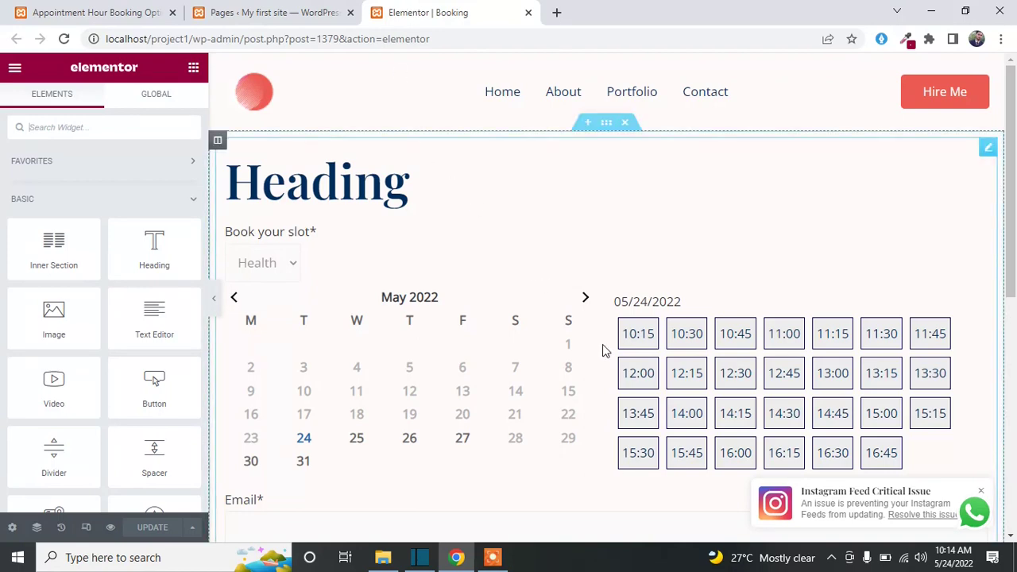
- Swap the old section for an Appointment Hour Booking widget showing Booking form, then Update
click(625, 122)
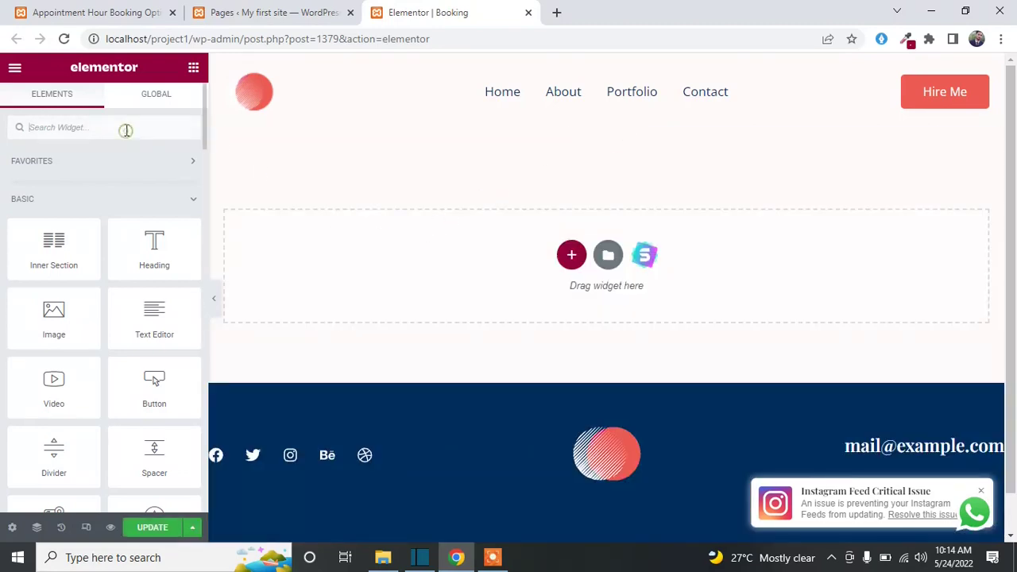
text(appoi)
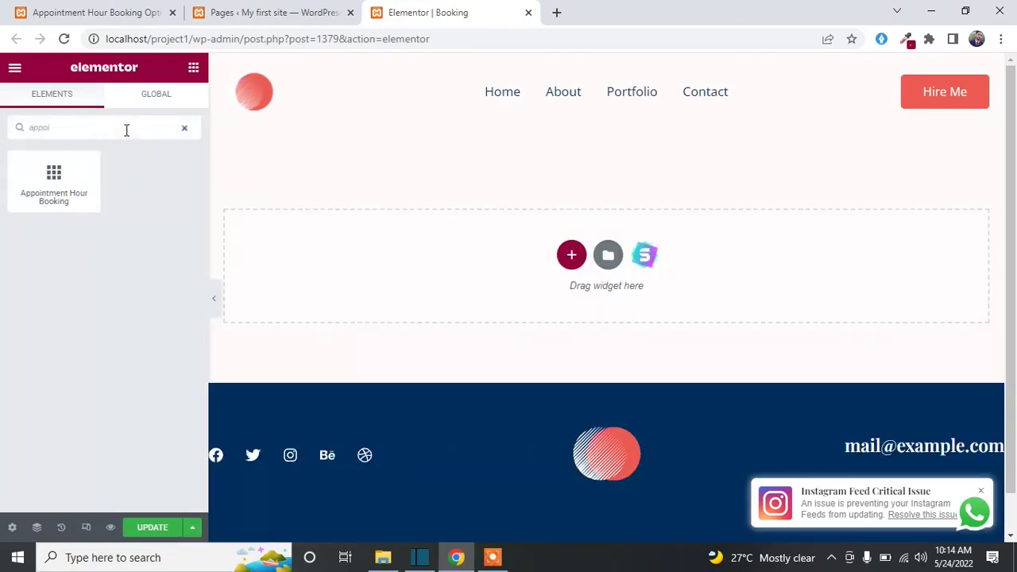
drag(82, 183, 540, 265)
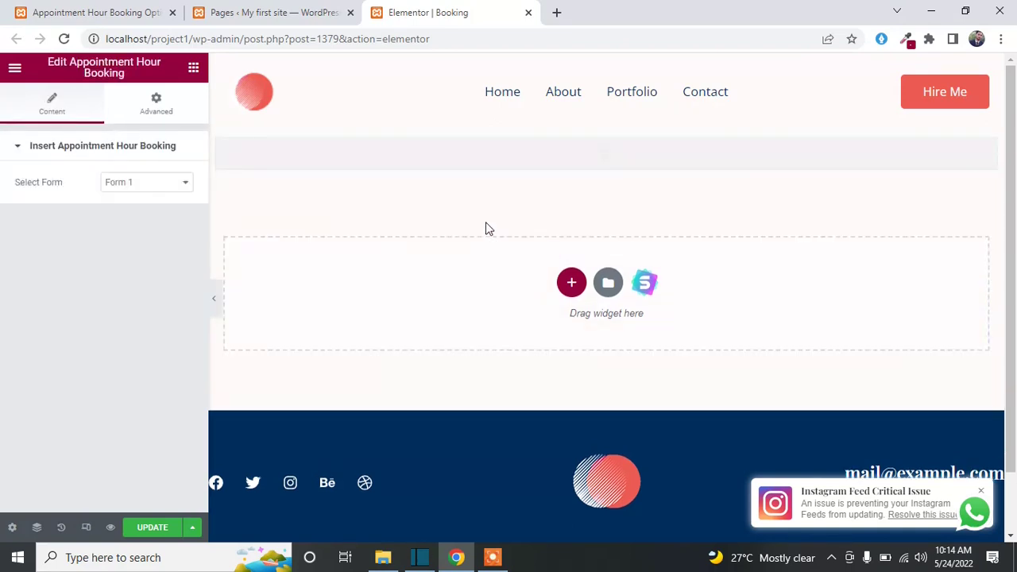
click(146, 182)
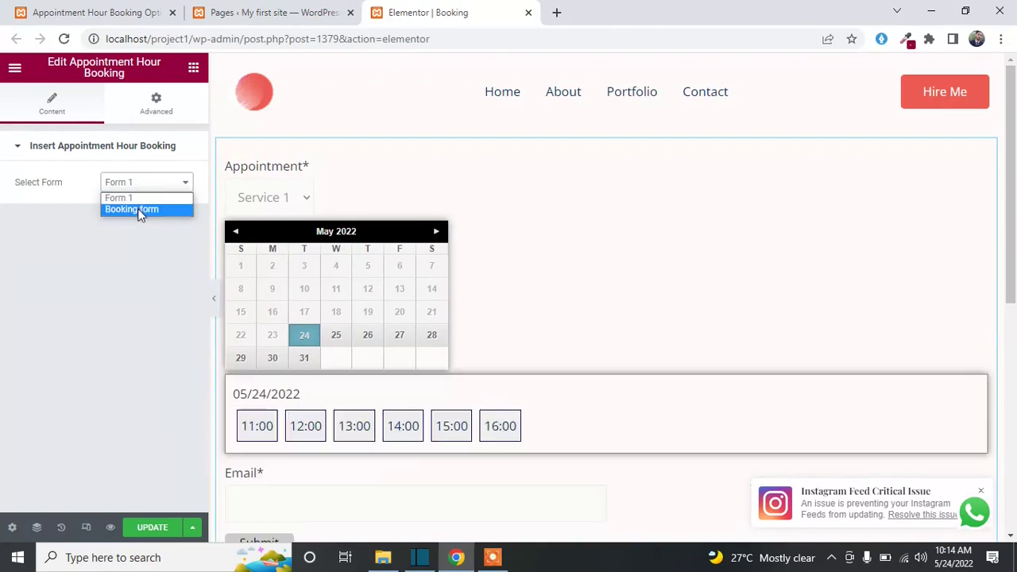
click(140, 210)
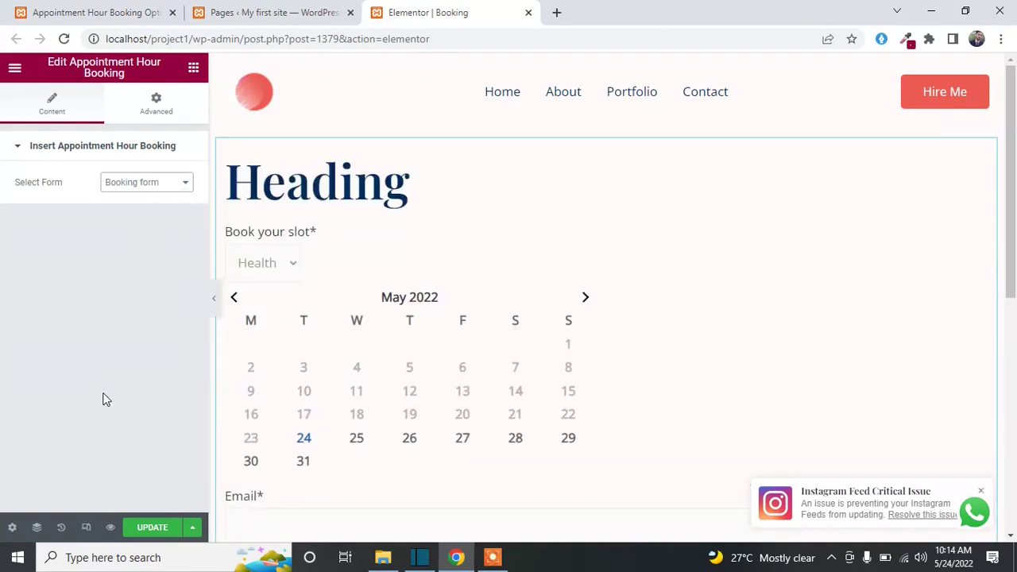
click(152, 528)
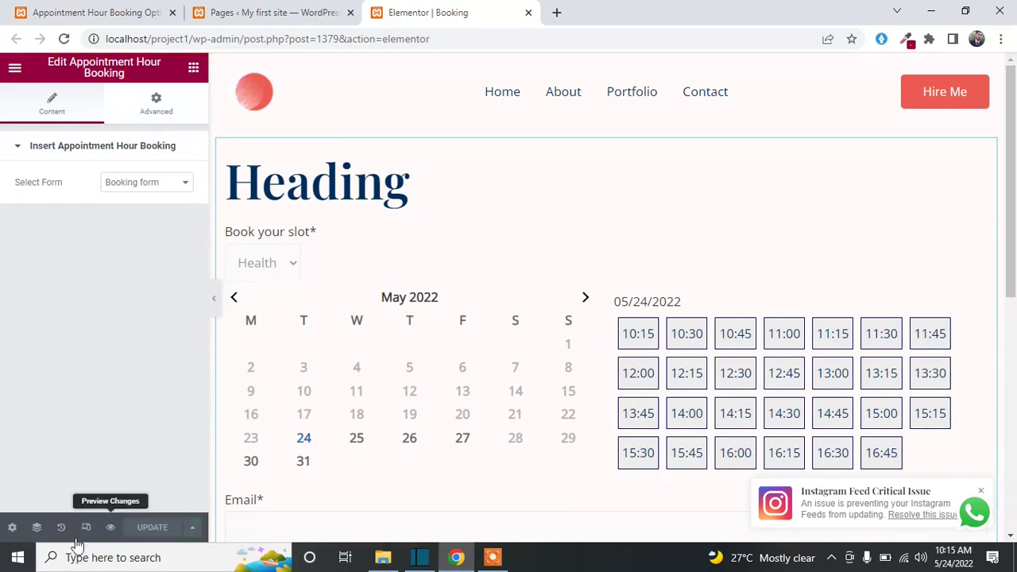
- Preview the Booking page and inspect the 12:00 time slot in DevTools
click(110, 527)
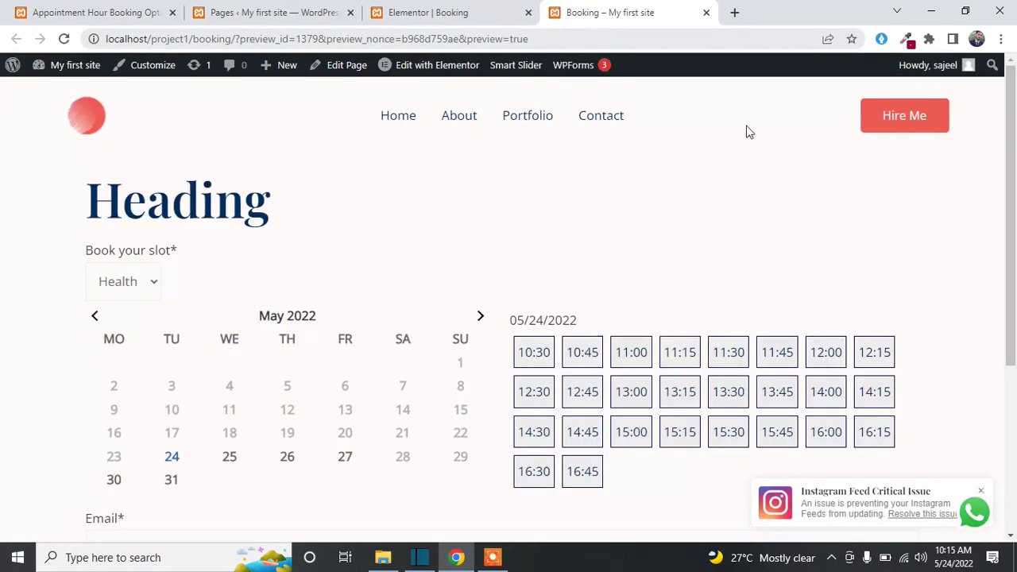
click(982, 493)
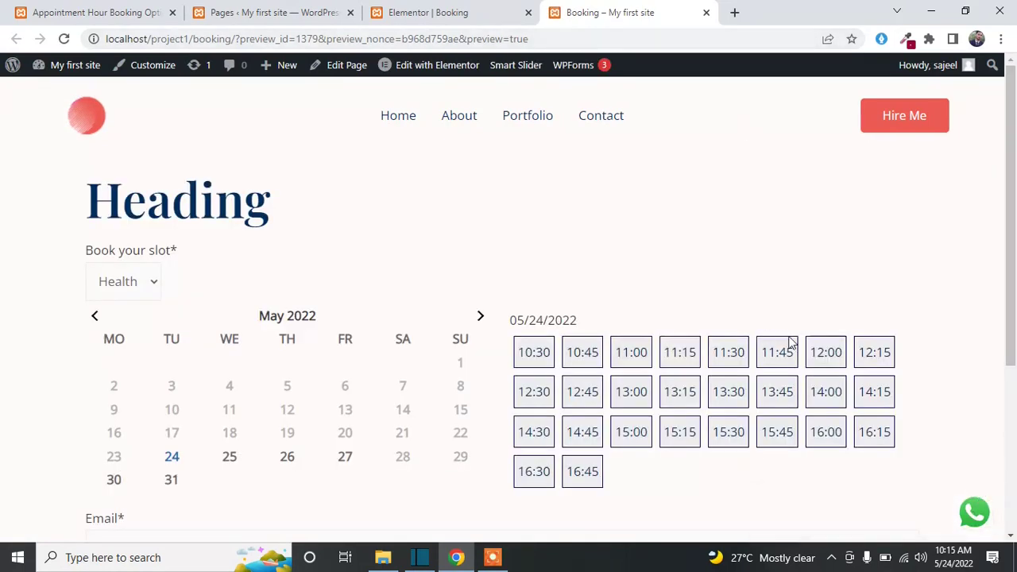
right_click(823, 355)
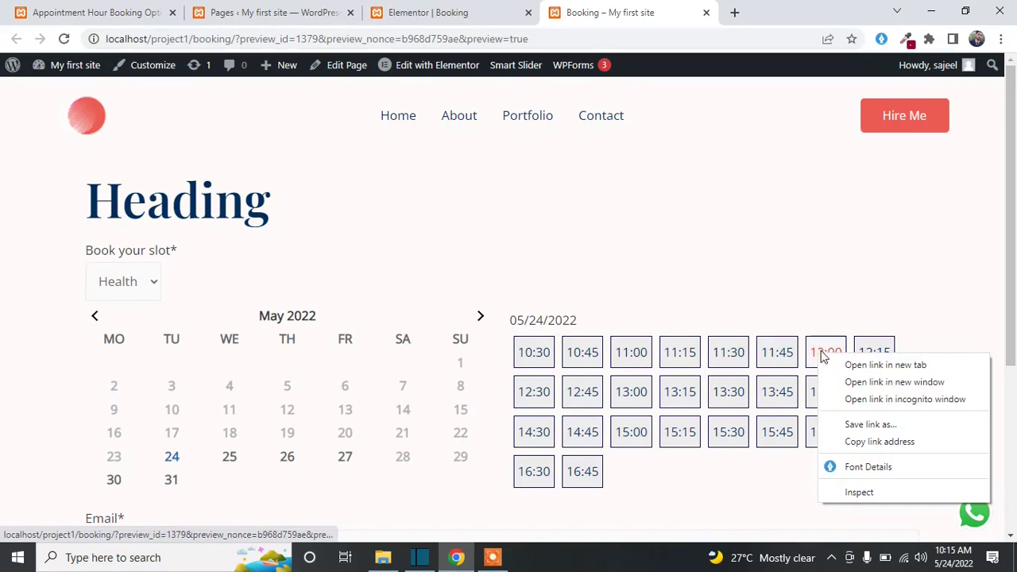
click(851, 490)
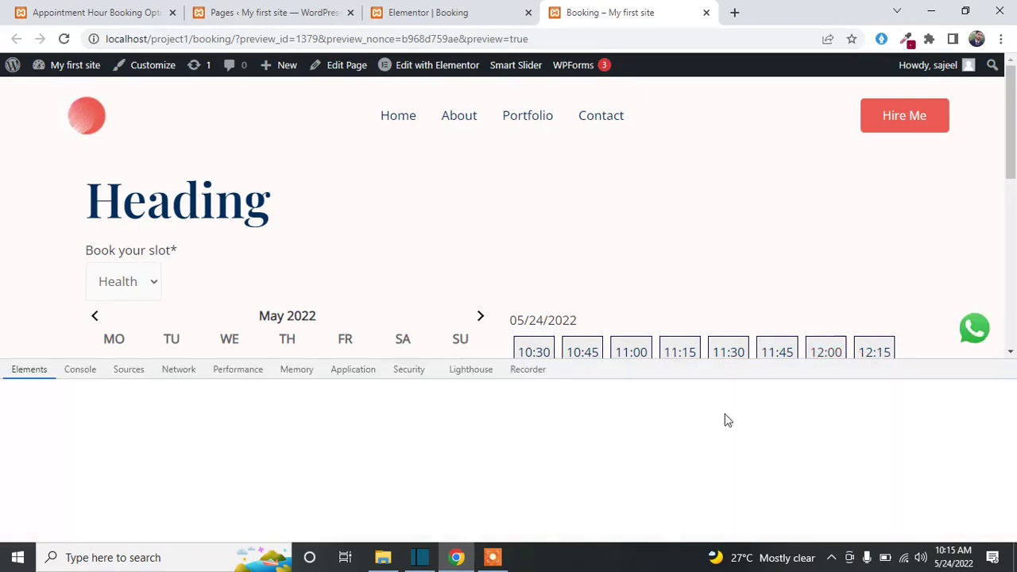
scroll(729, 282, down, 1)
scroll(724, 266, down, 1)
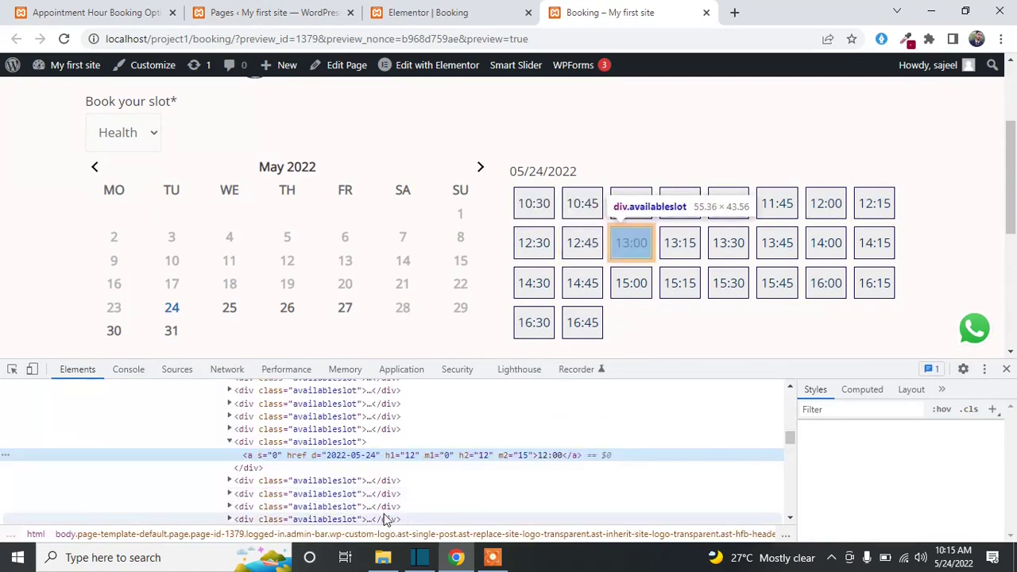
- Set the div.availableslot border colour alpha to 0, changing #005 to #0050
click(318, 442)
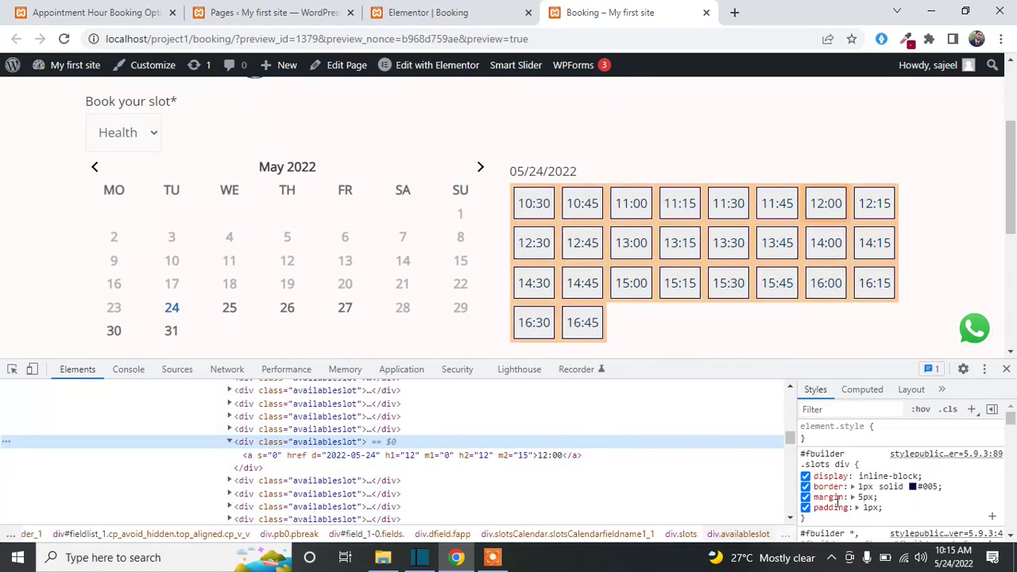
click(913, 487)
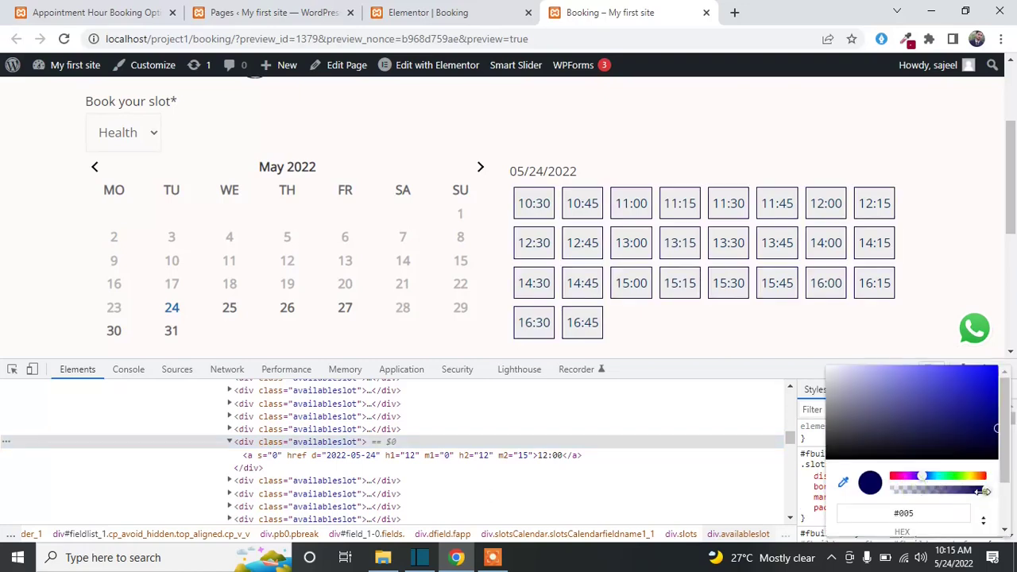
drag(986, 490, 871, 490)
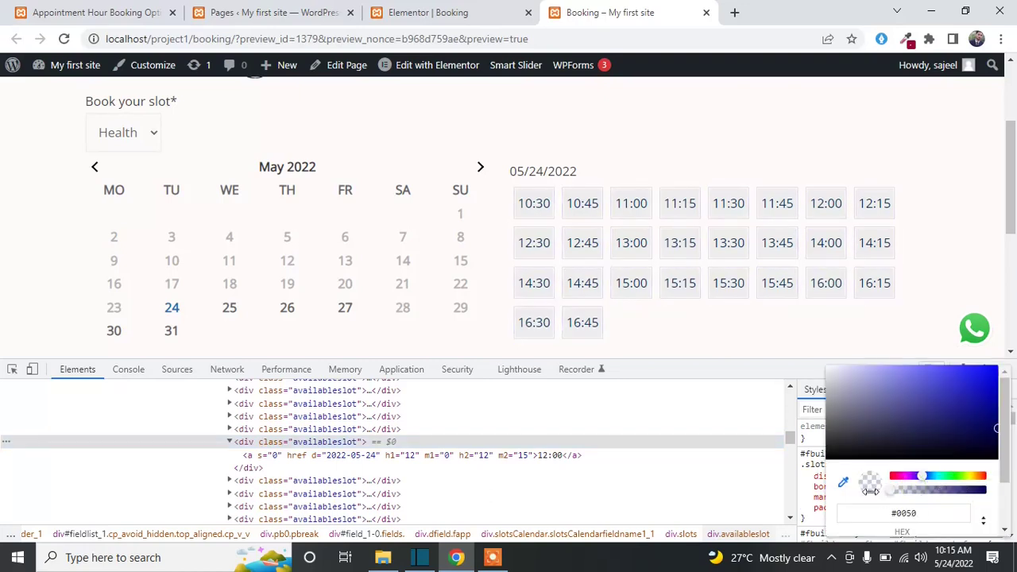
click(801, 499)
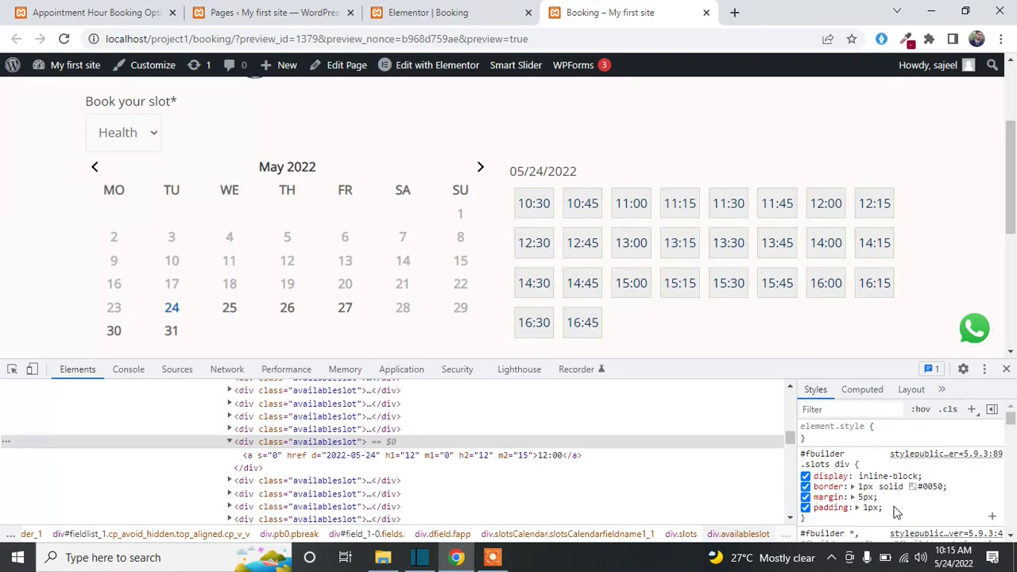
- Add border-radius: 36px !important to the #fbuilder .slots div rule
click(896, 512)
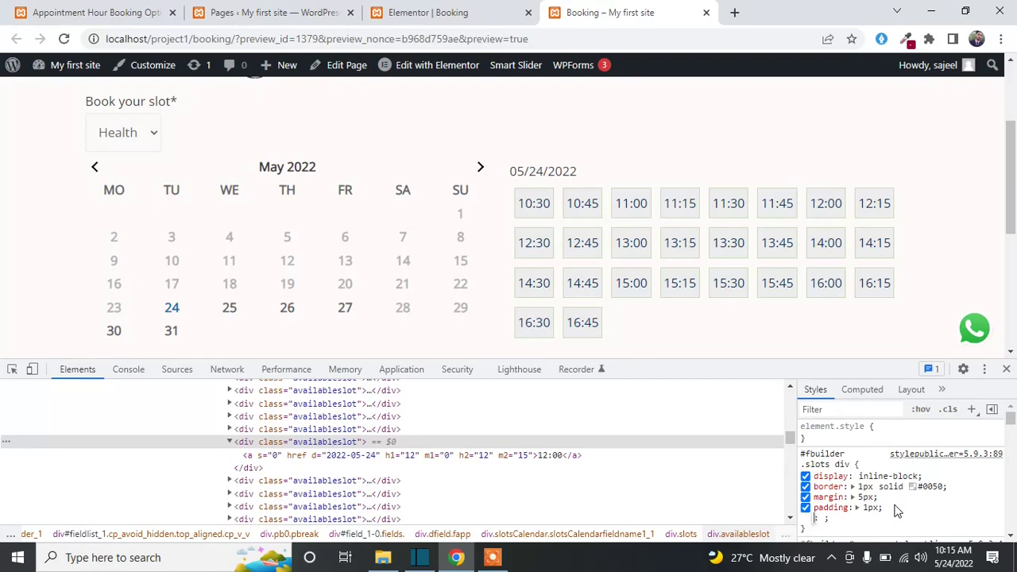
text(border-)
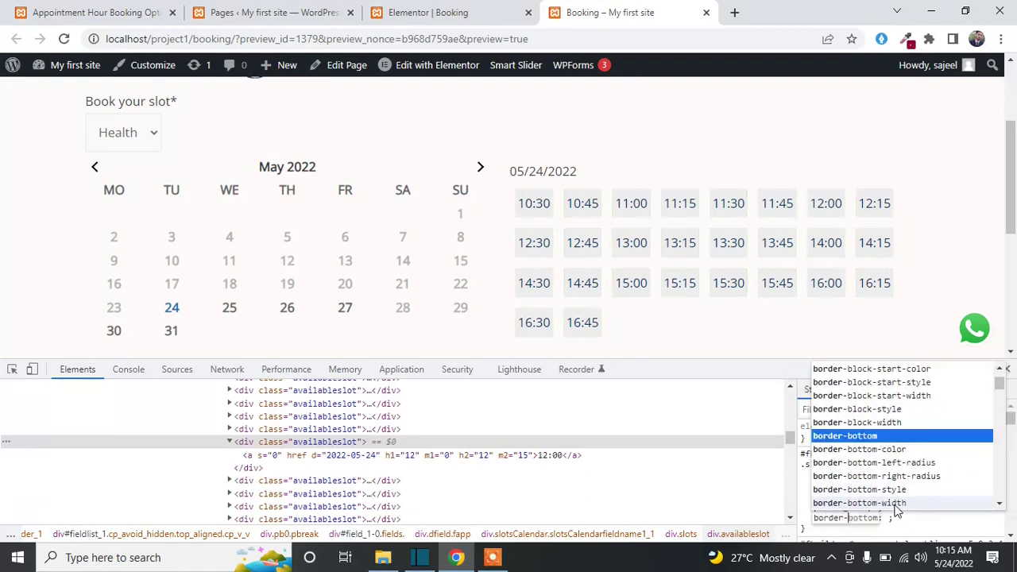
text(radius: )
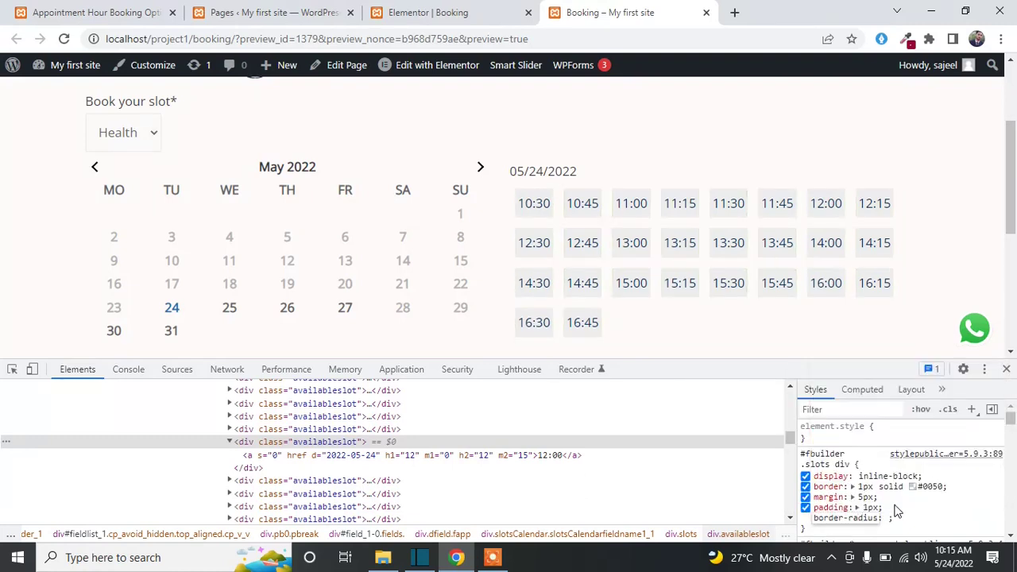
text(3px)
key(Return)
key(Return)
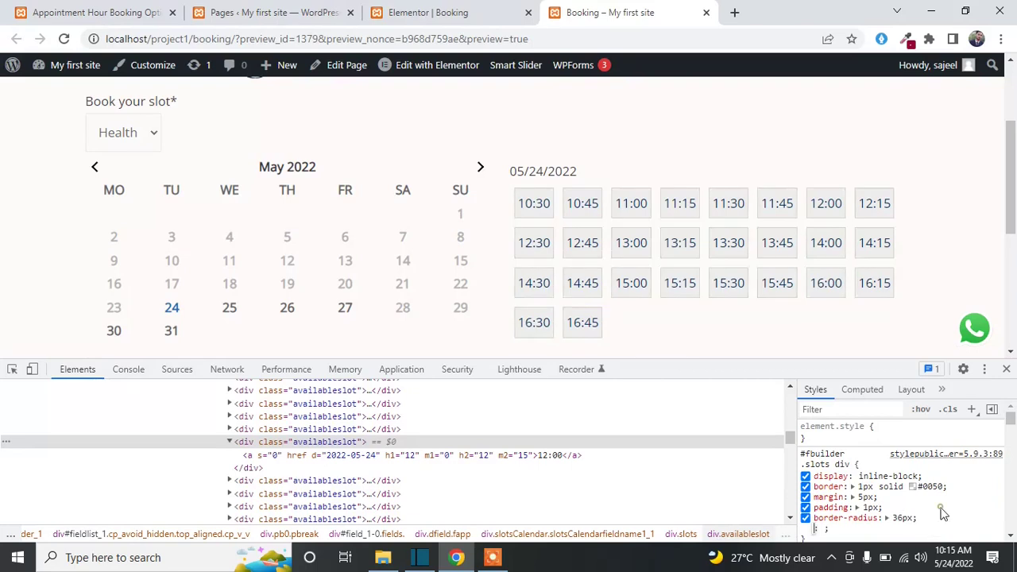
click(940, 511)
click(900, 517)
click(905, 517)
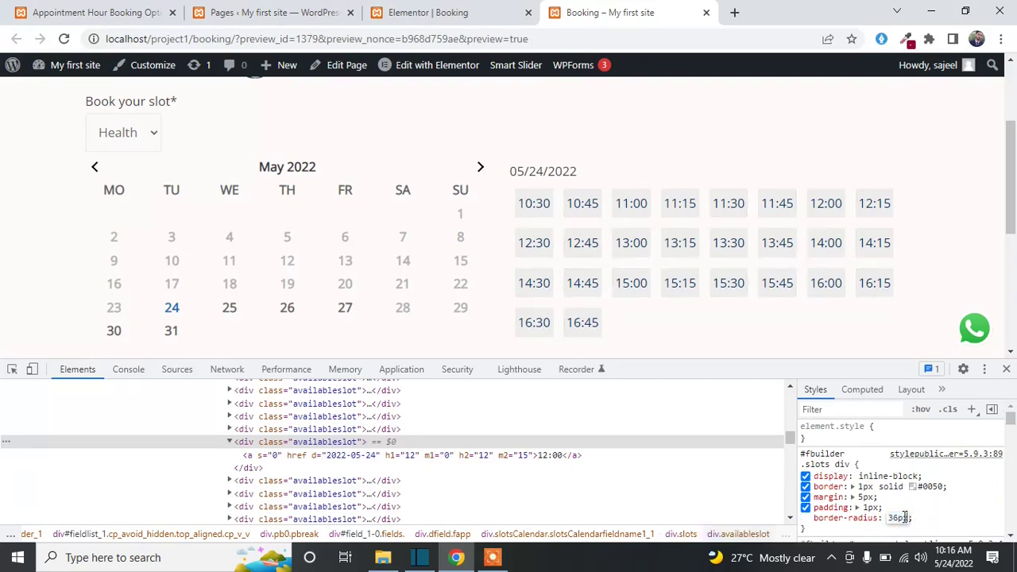
text(!i)
key(Return)
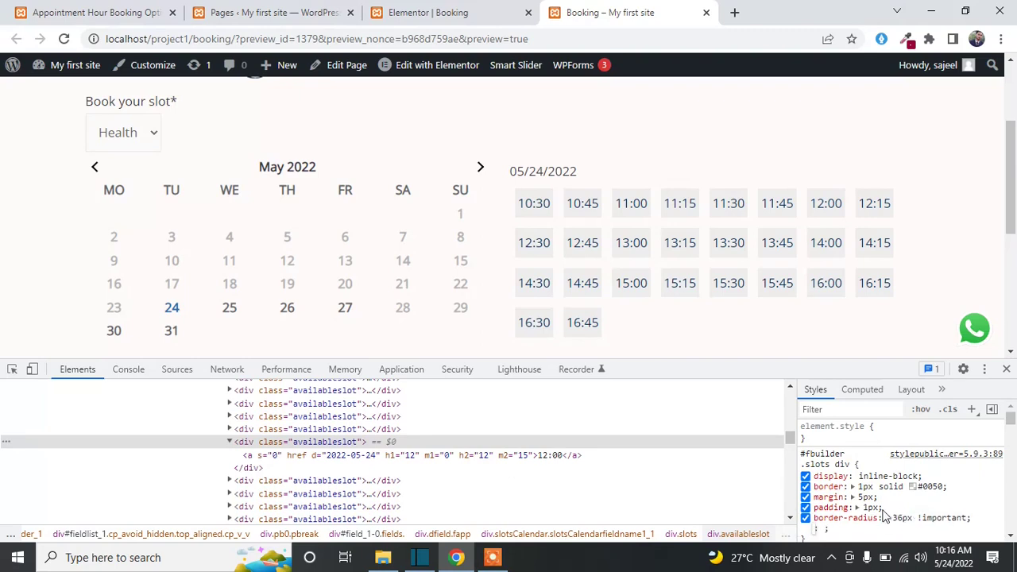
click(556, 457)
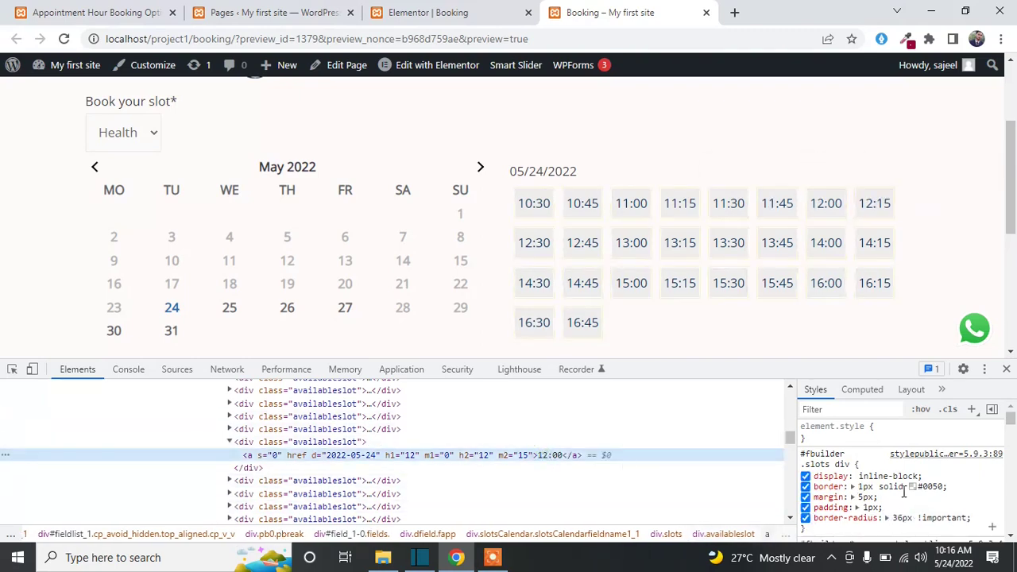
- Add border-radius: 36px to the #fbuilder .slots div a rule
click(935, 522)
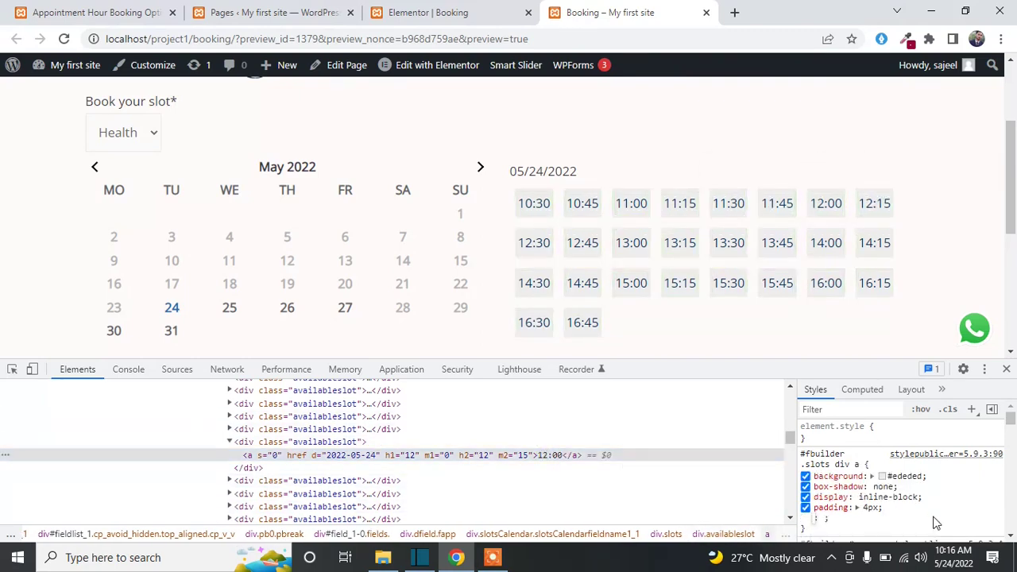
text(border)
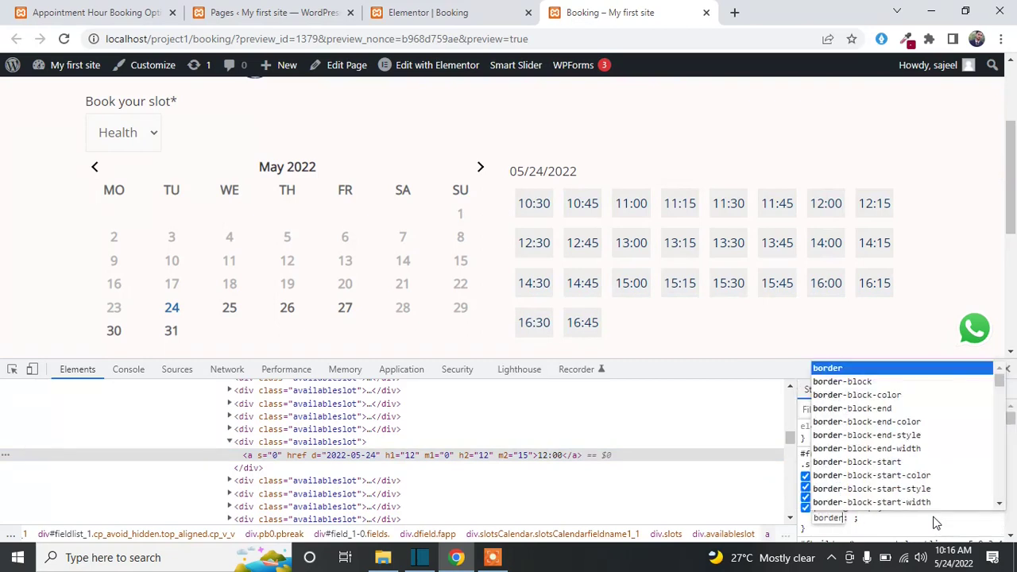
text(-e)
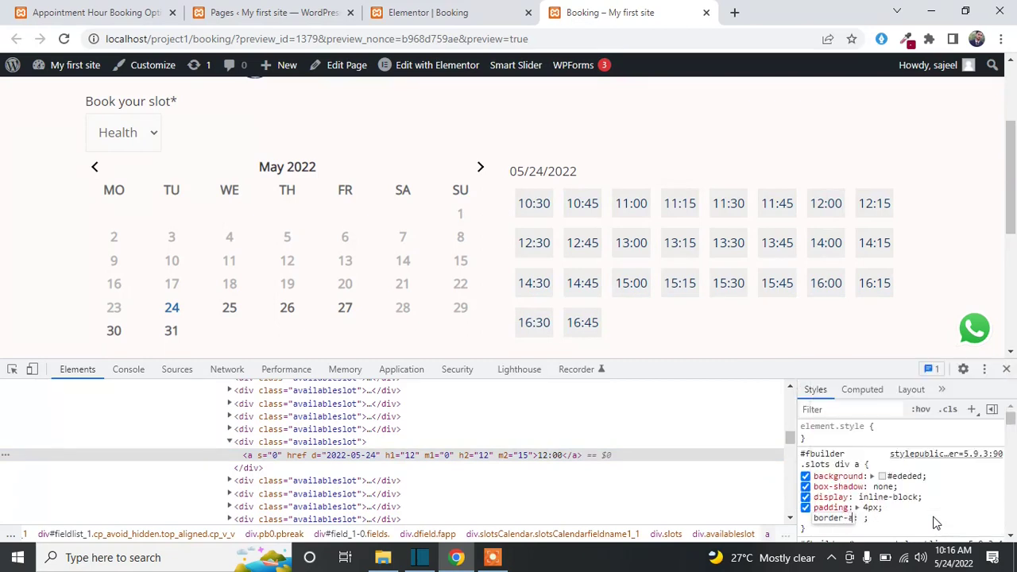
key(BackSpace)
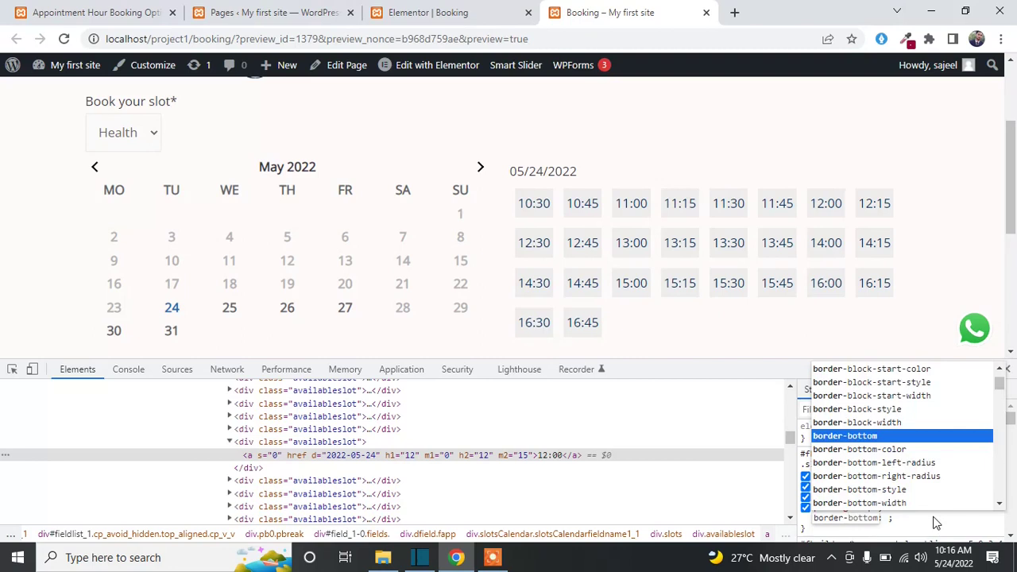
text(radius)
key(Tab)
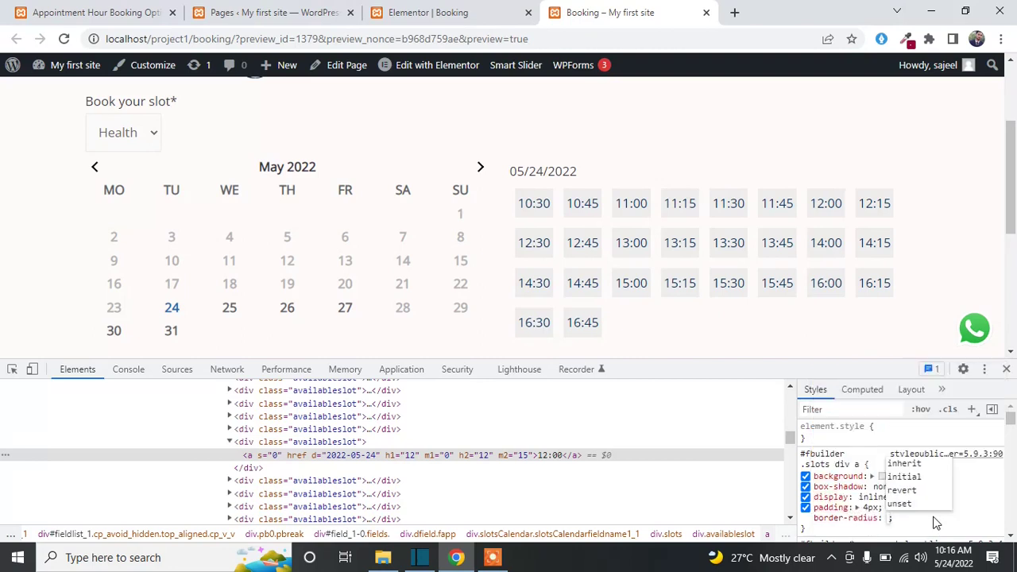
text(36px)
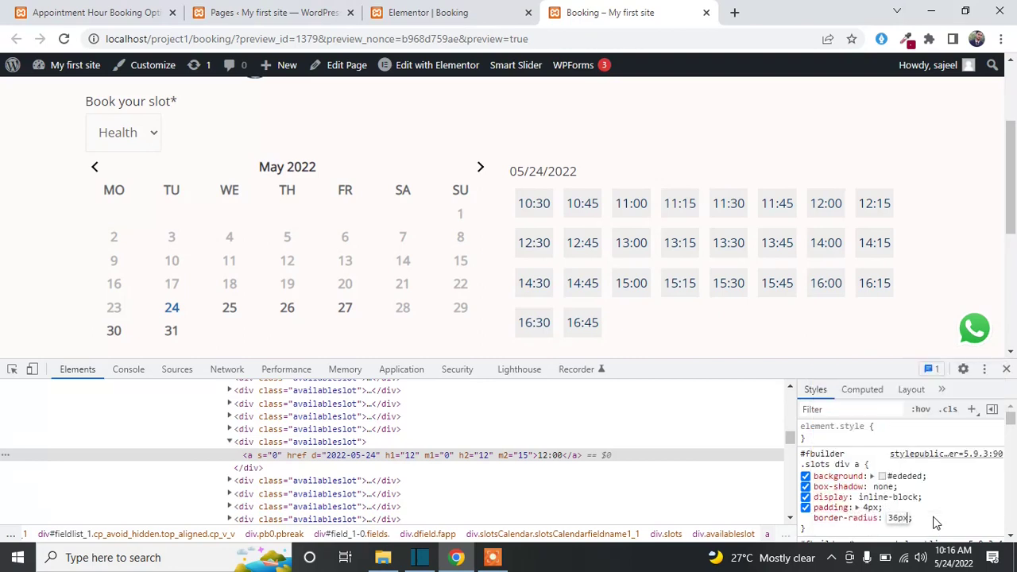
key(Return)
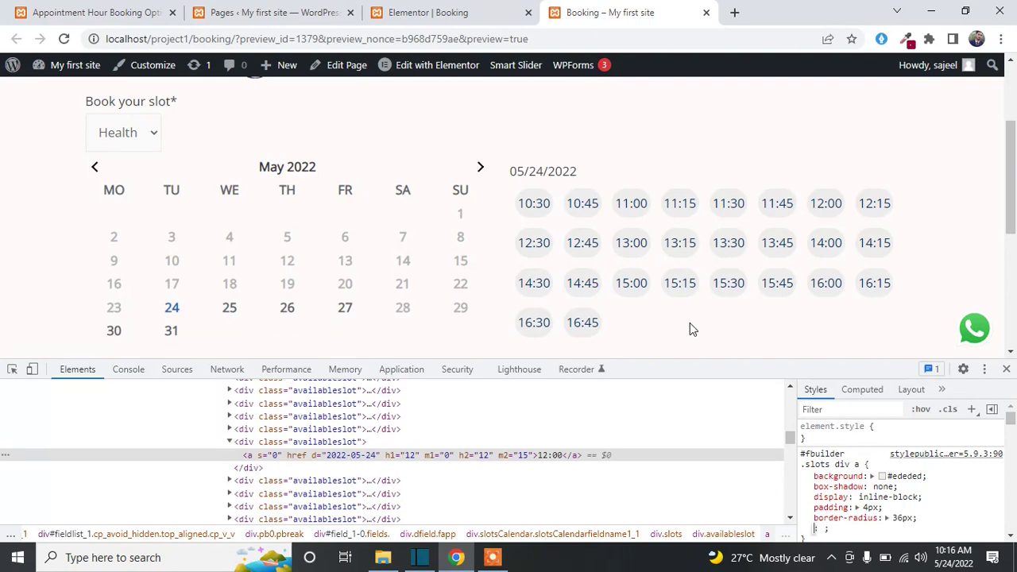
- Change the slot links' display to inline-block !important, then select the whole rule text
click(911, 496)
key(Right)
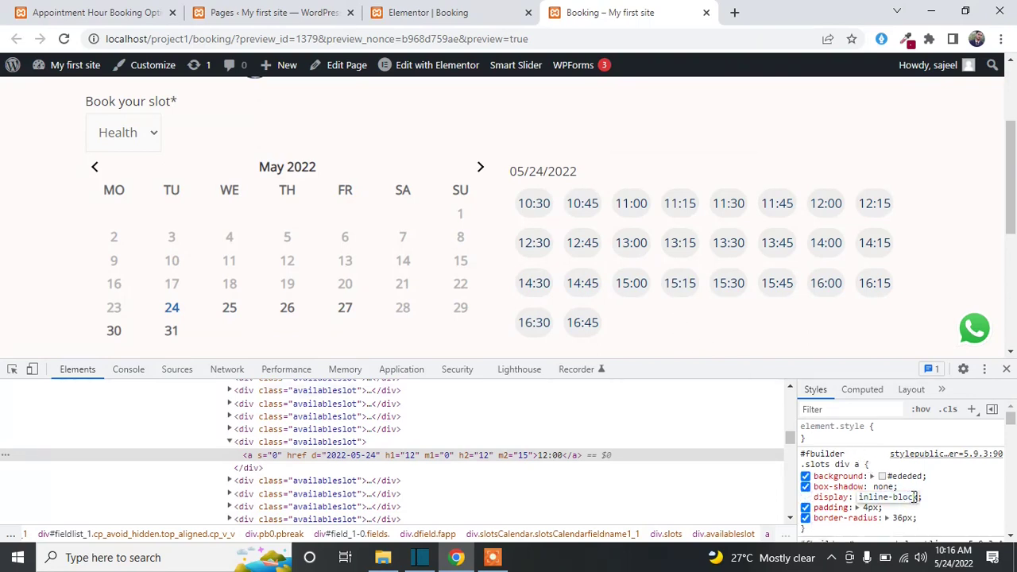
text(!im)
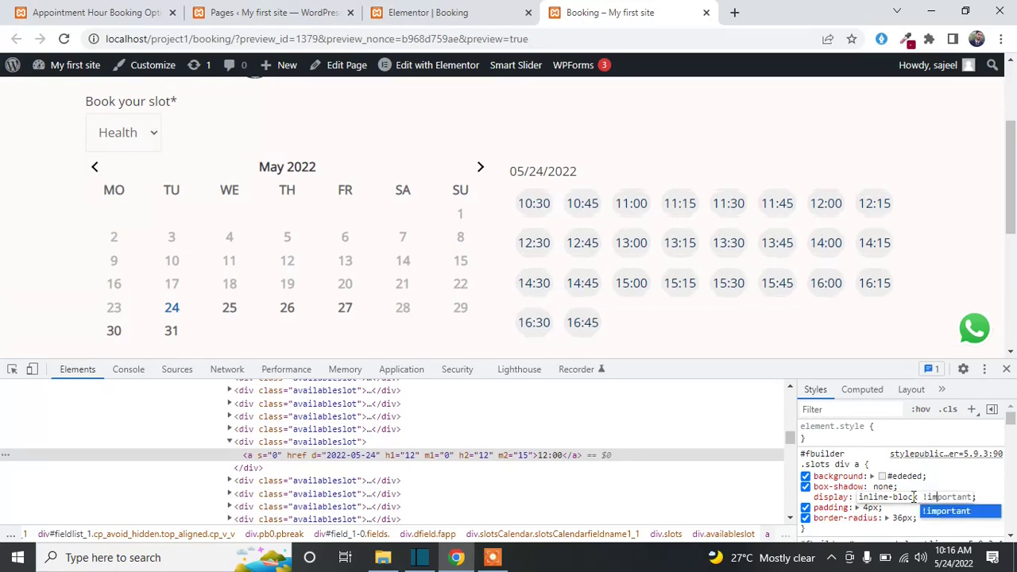
key(Tab)
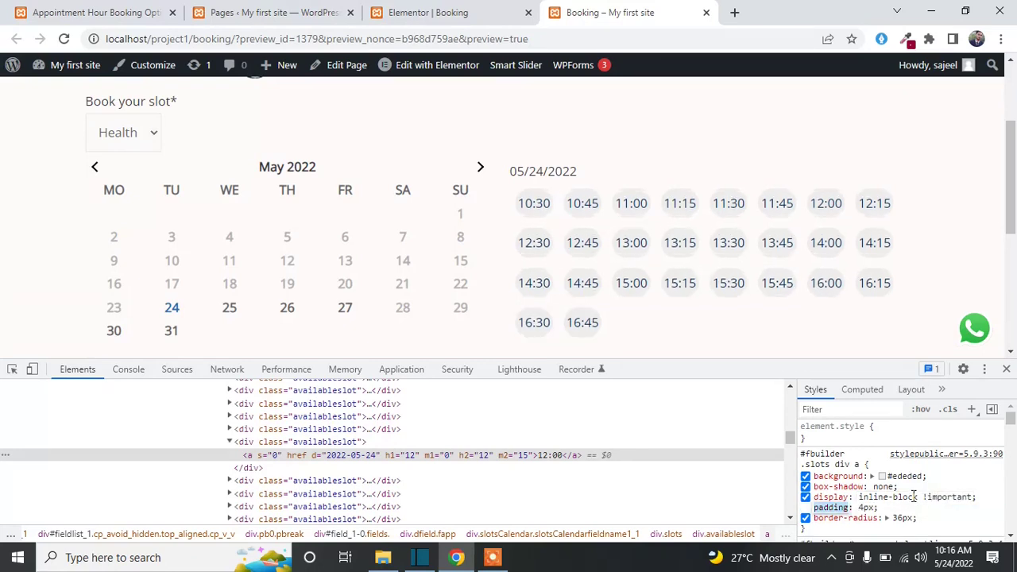
drag(932, 521, 818, 469)
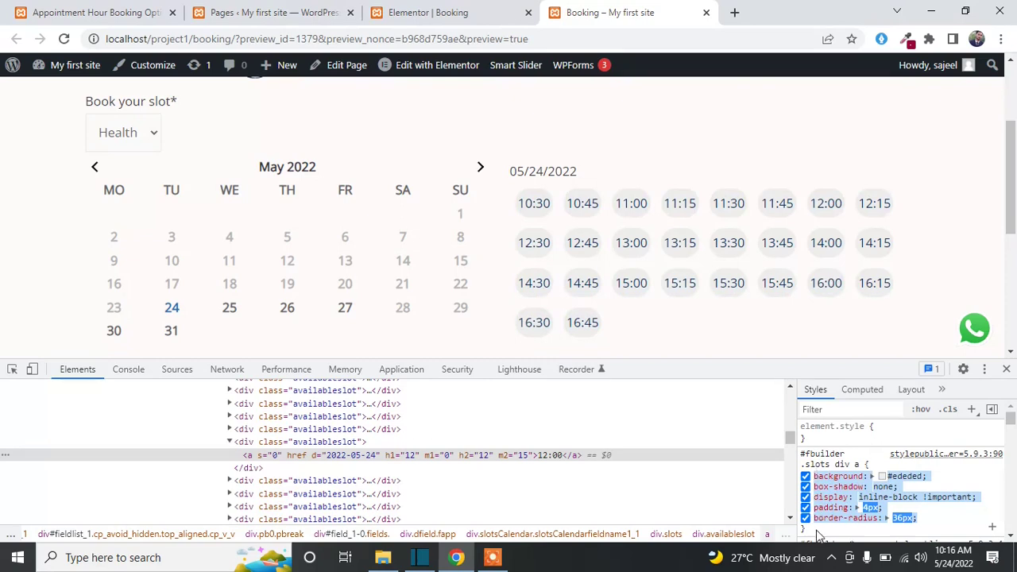
drag(920, 523, 802, 465)
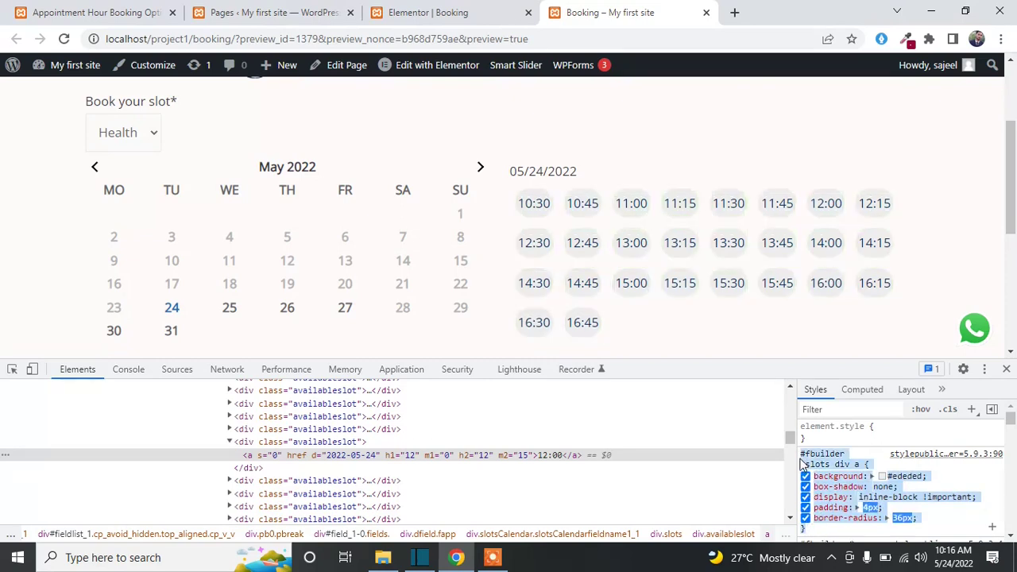
- Go from the Elementor Booking tab back to the WordPress Pages list tab
click(450, 11)
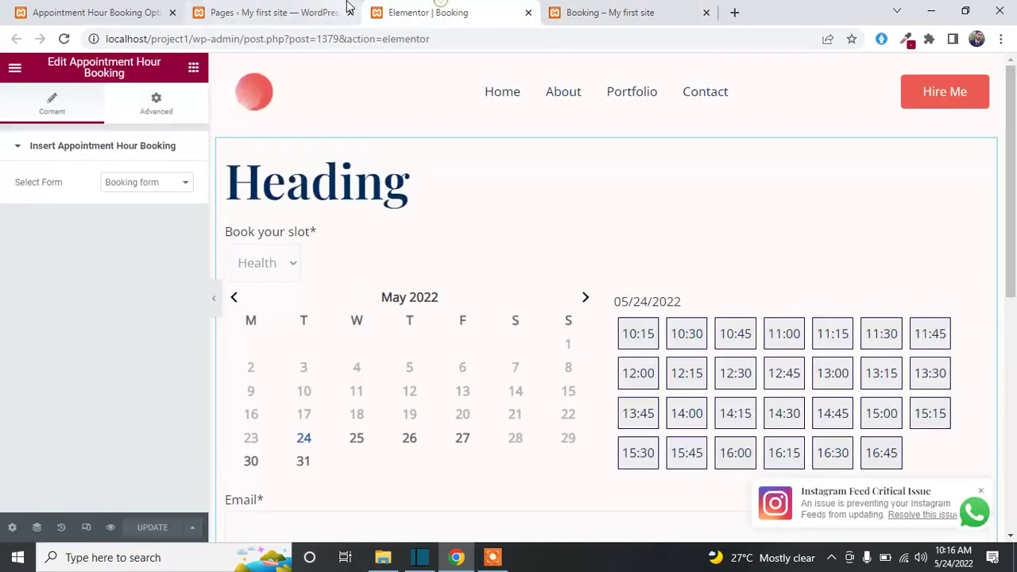
click(343, 9)
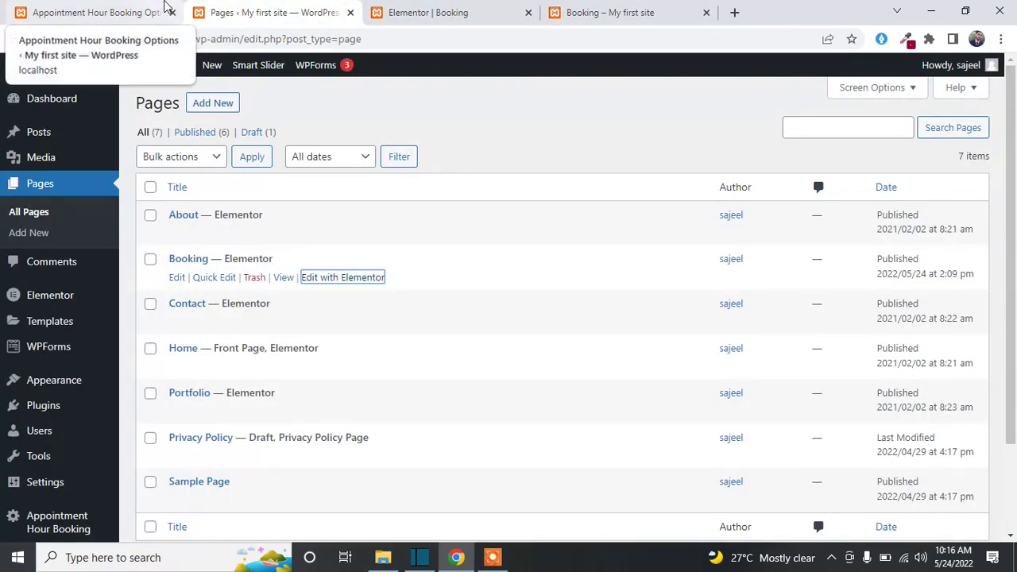
mouse_move(78, 395)
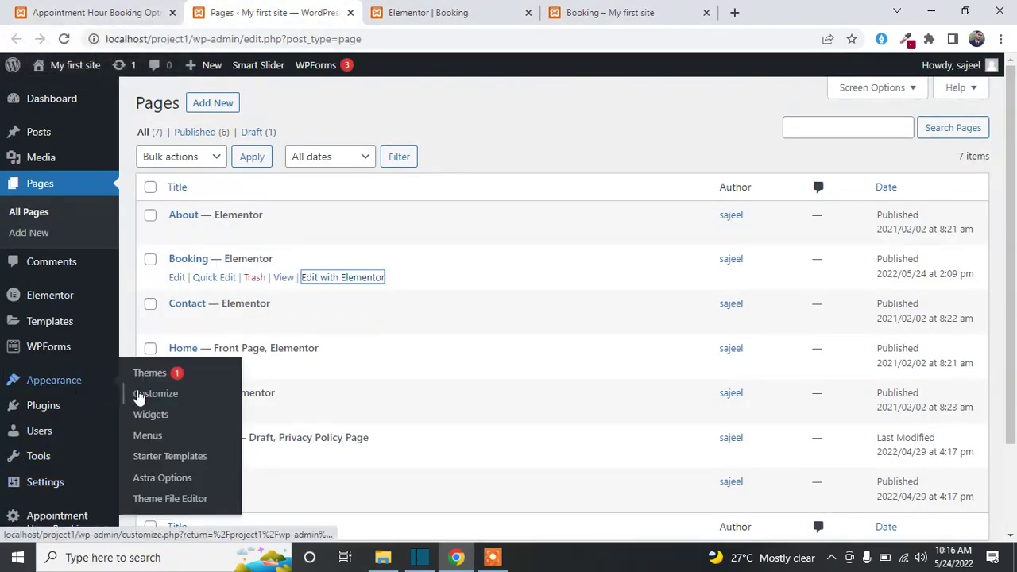